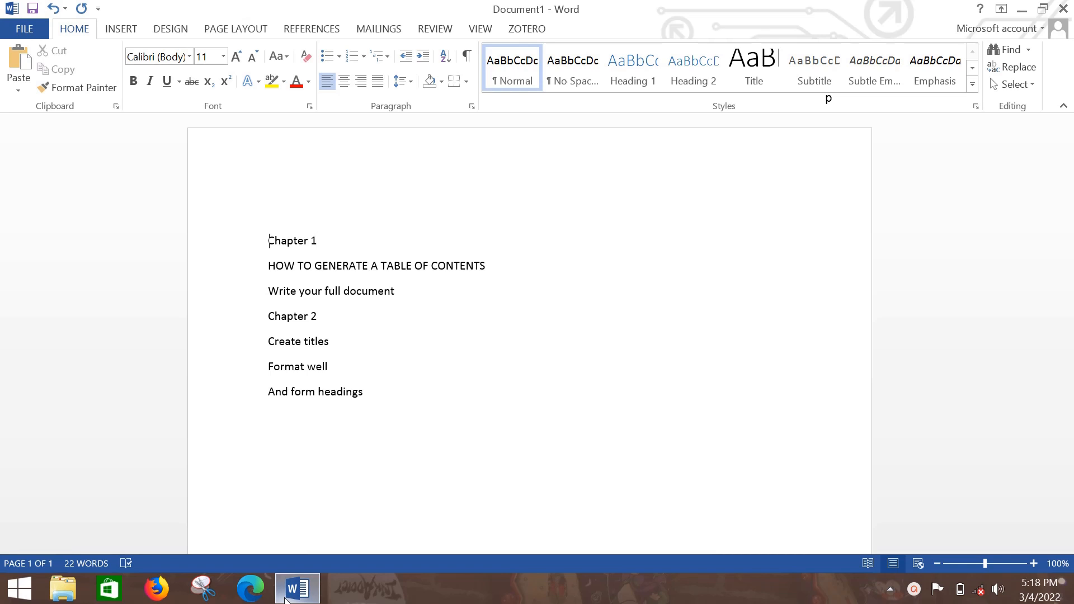
Insert an empty line above the "Chapter 1" line at the start of the document.
key(Return)
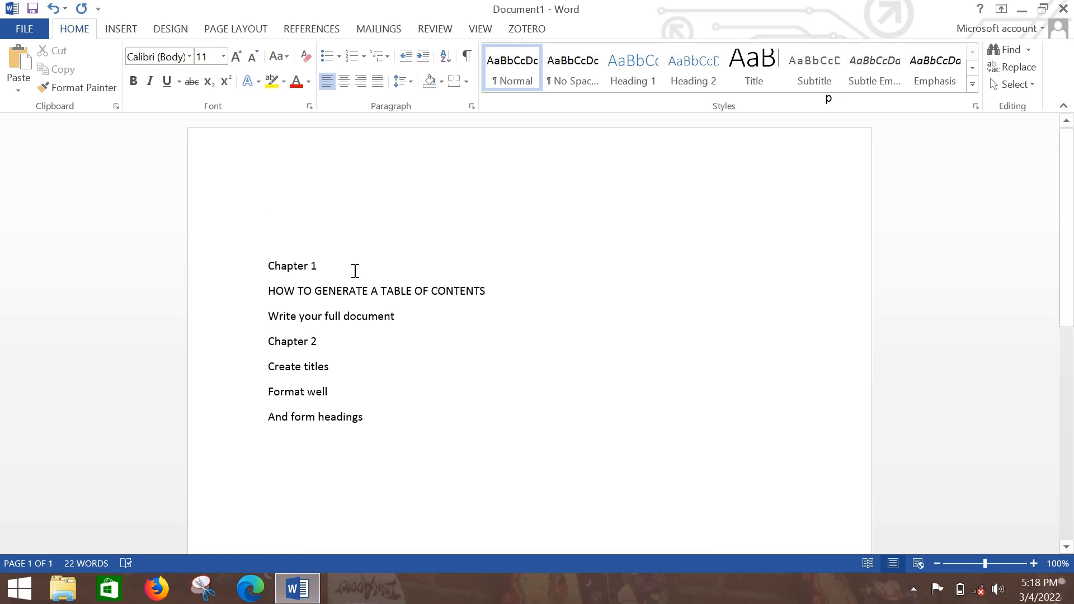
drag(319, 265, 263, 263)
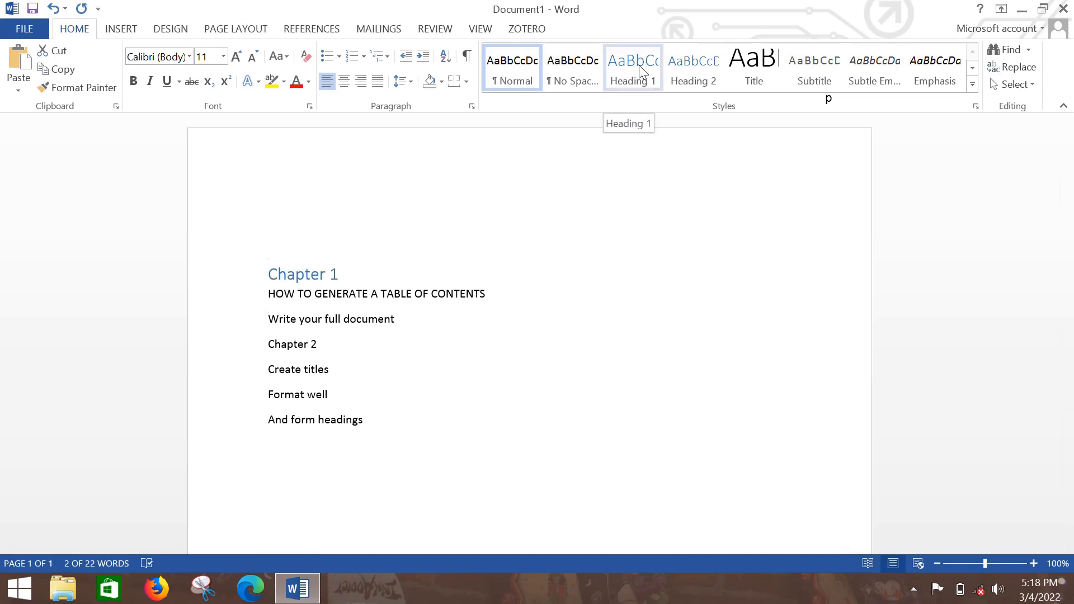
click(366, 268)
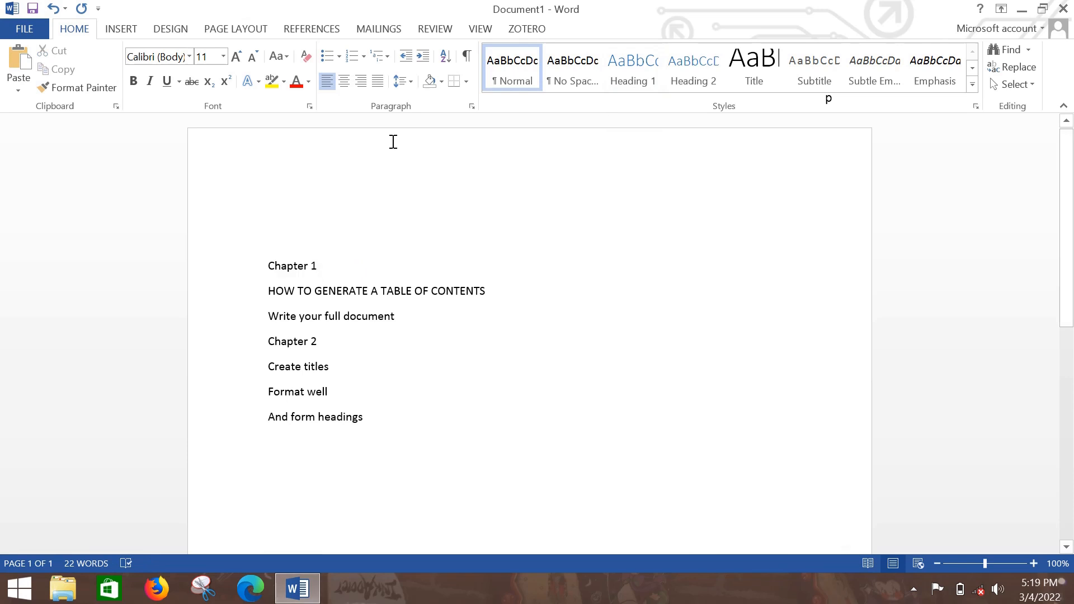
Start defining a new multilevel list and format level 1 as "1." with the 1, 2, 3 number style.
click(385, 56)
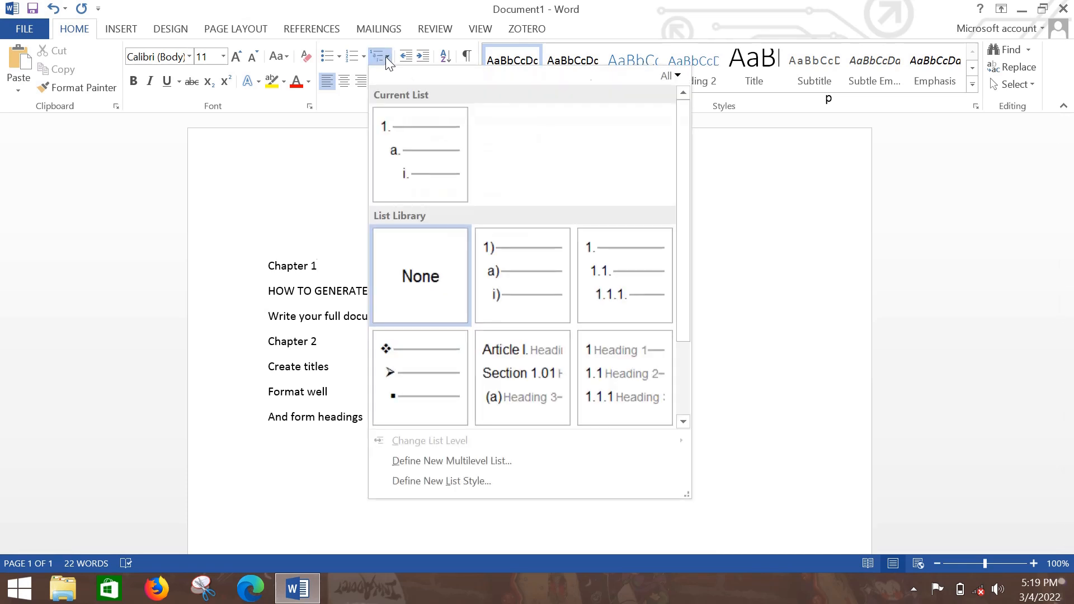
click(460, 460)
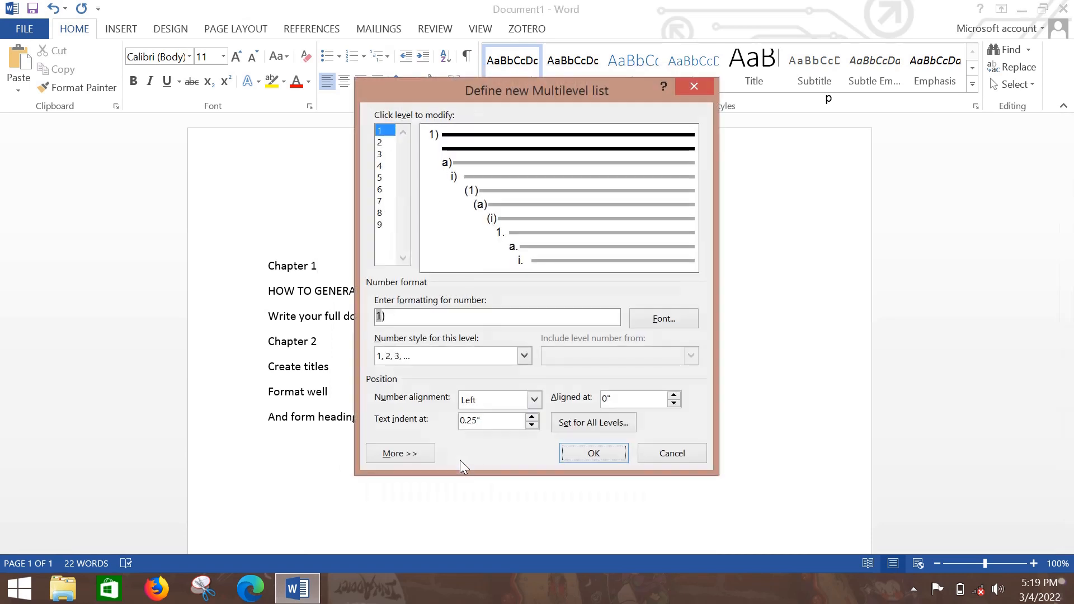
click(389, 131)
key(BackSpace)
text(.)
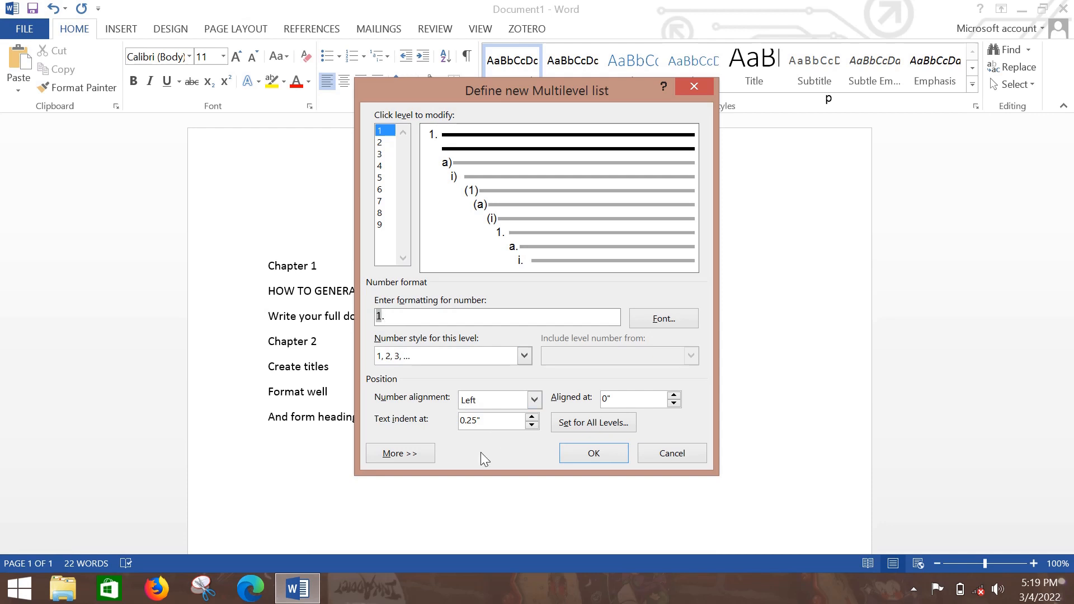
click(525, 356)
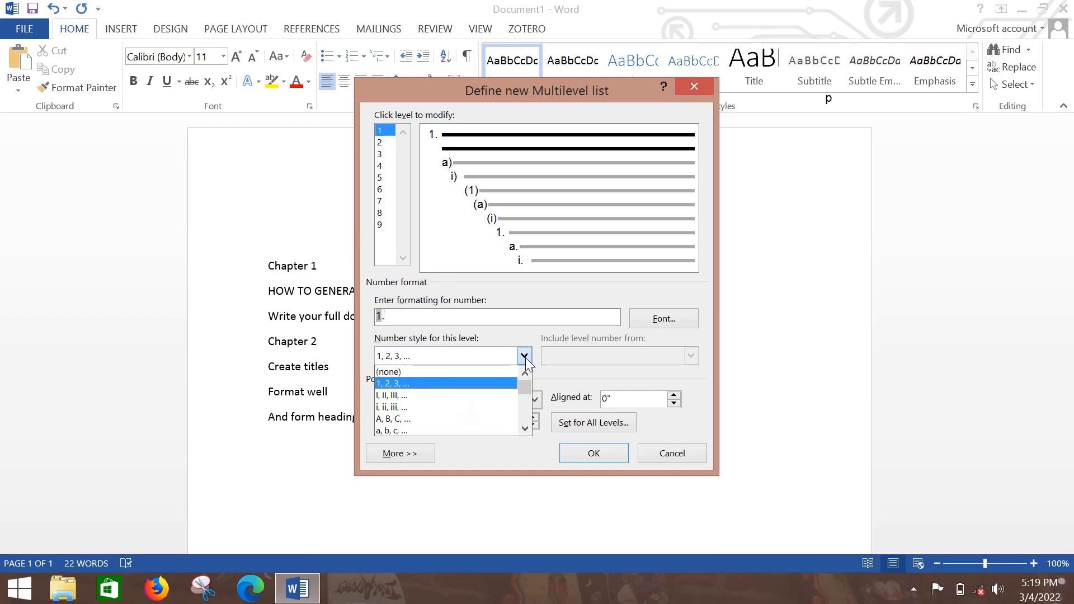
click(439, 384)
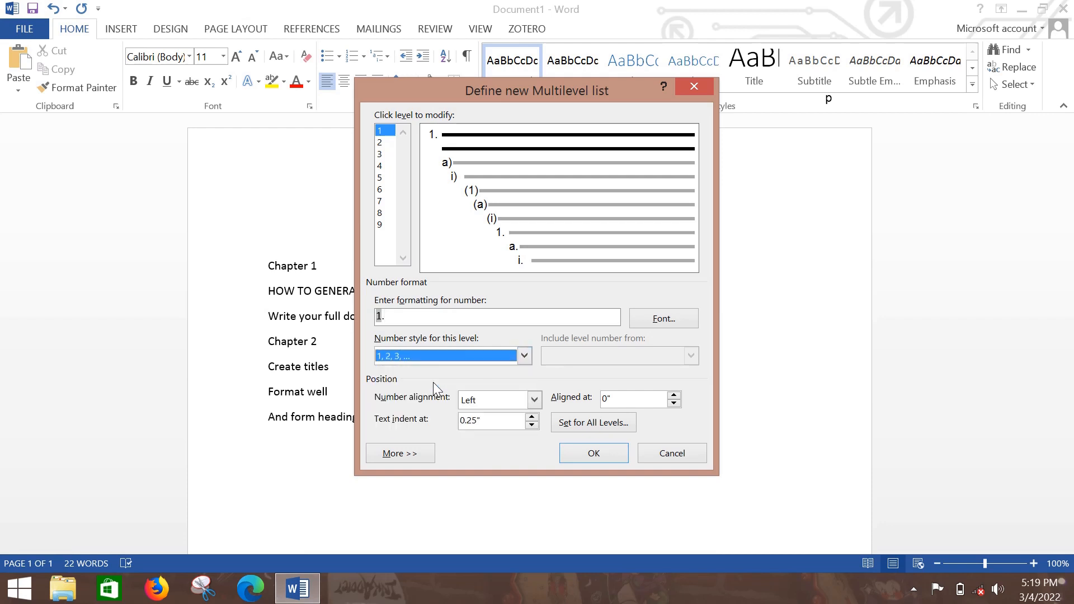
click(394, 320)
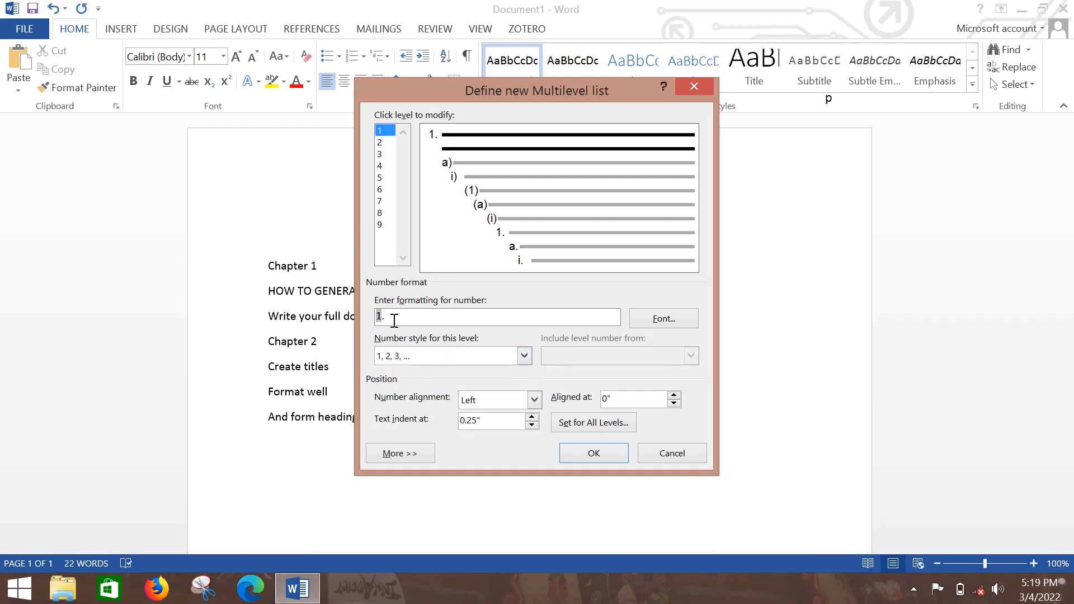
Show the additional multilevel list options and link level 1 to the Heading 1 style.
click(404, 455)
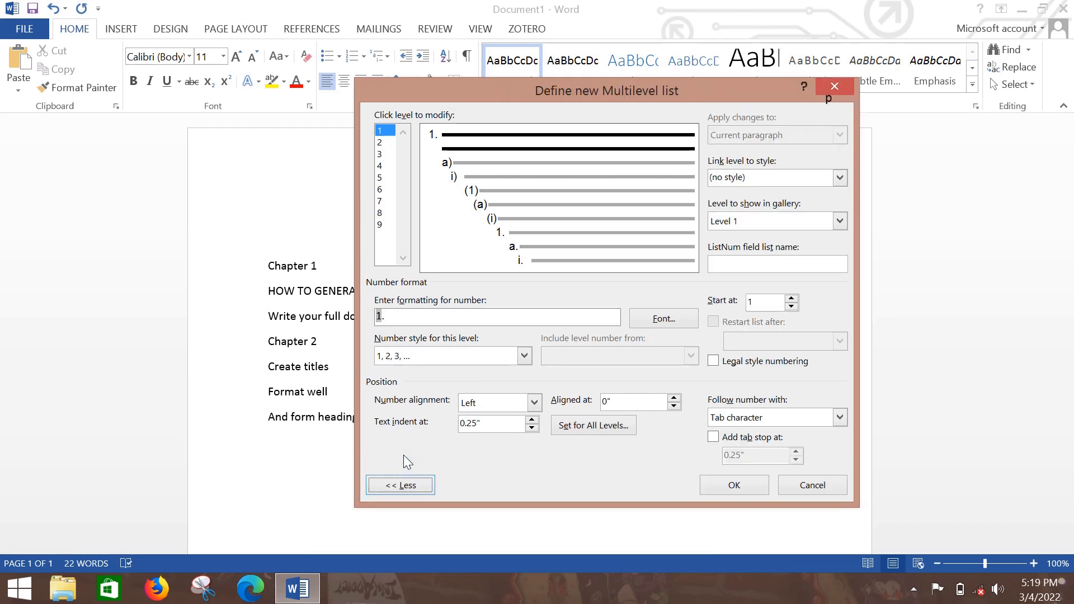
click(411, 318)
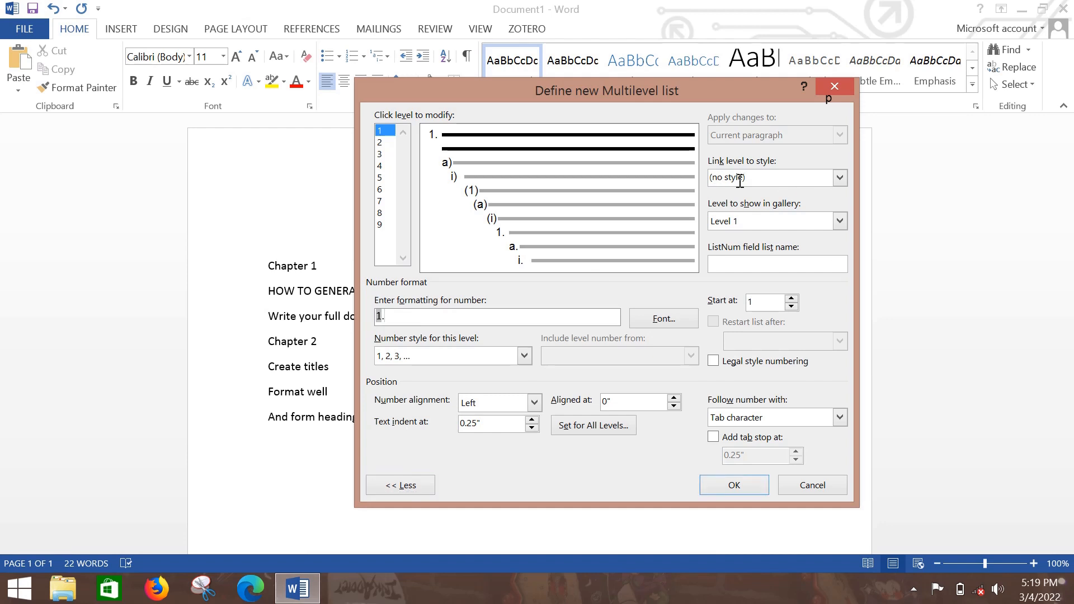
click(841, 178)
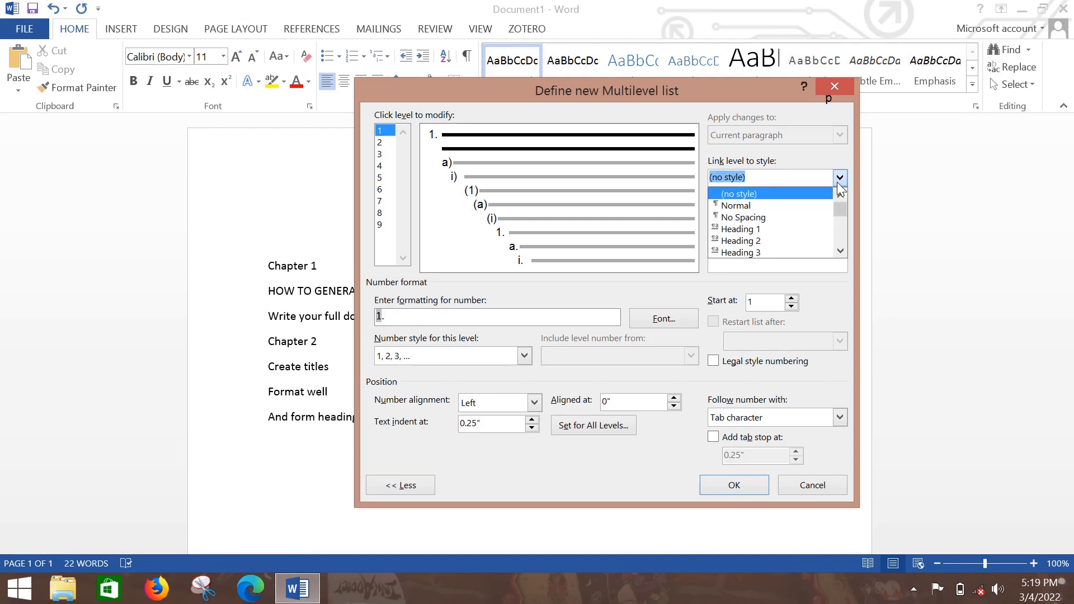
click(762, 229)
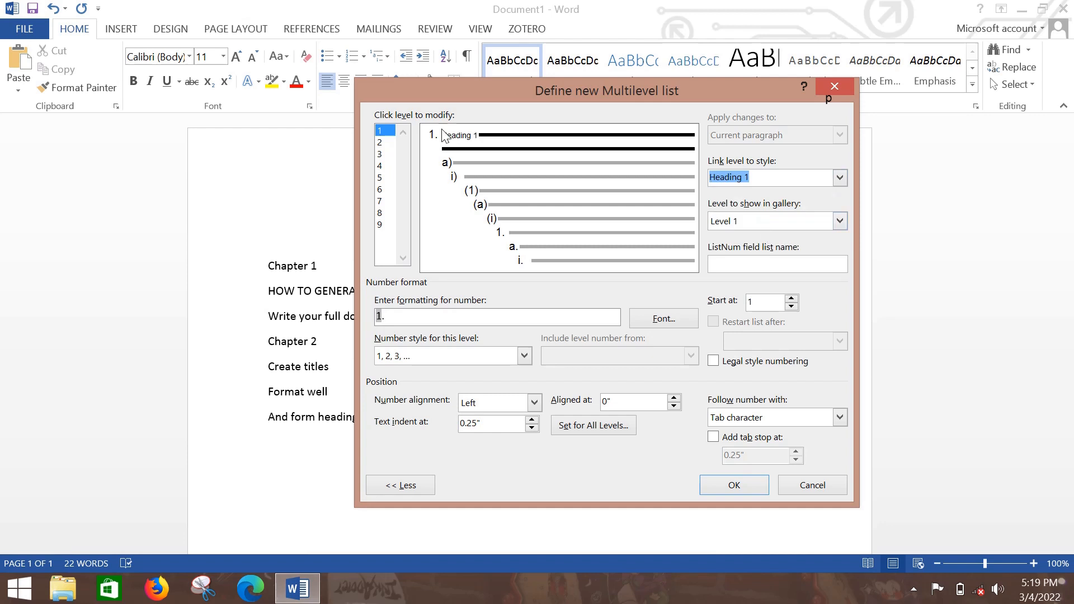
Give level 2 the 1, 2, 3 number style and format its number as "1." with a period.
click(382, 144)
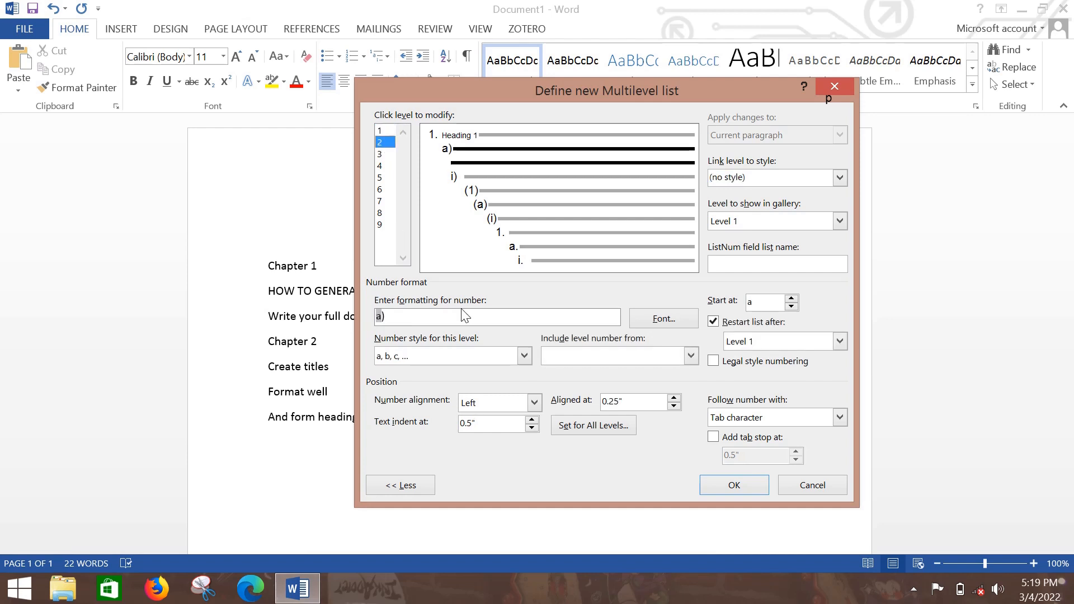
click(525, 358)
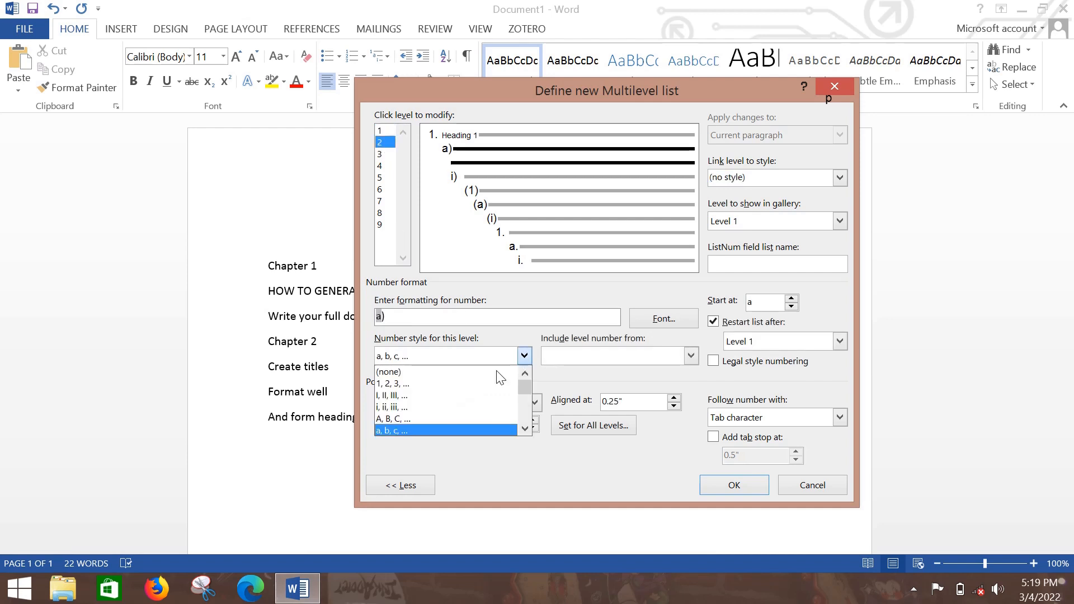
click(432, 383)
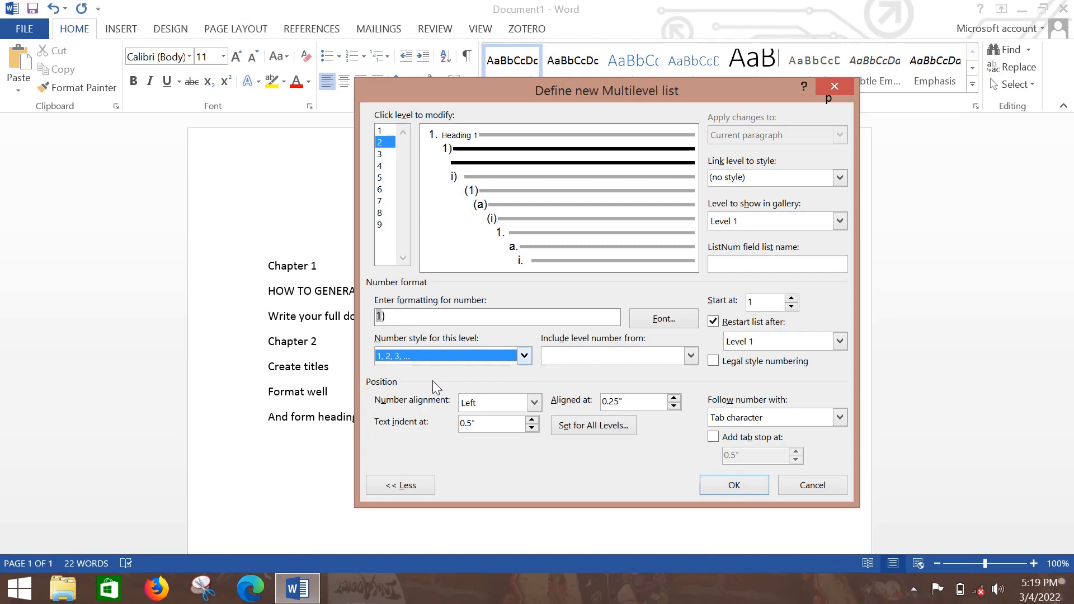
click(424, 317)
key(BackSpace)
text(.)
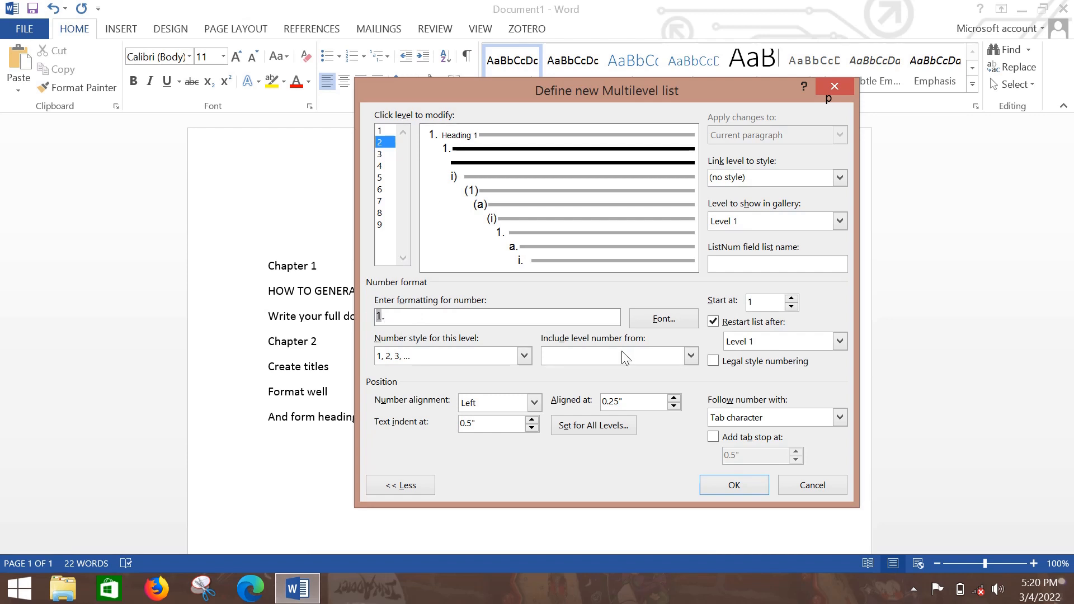
Include the level 1 number in level 2 so its format is "1.1.", and link level 2 to Heading 2.
click(692, 356)
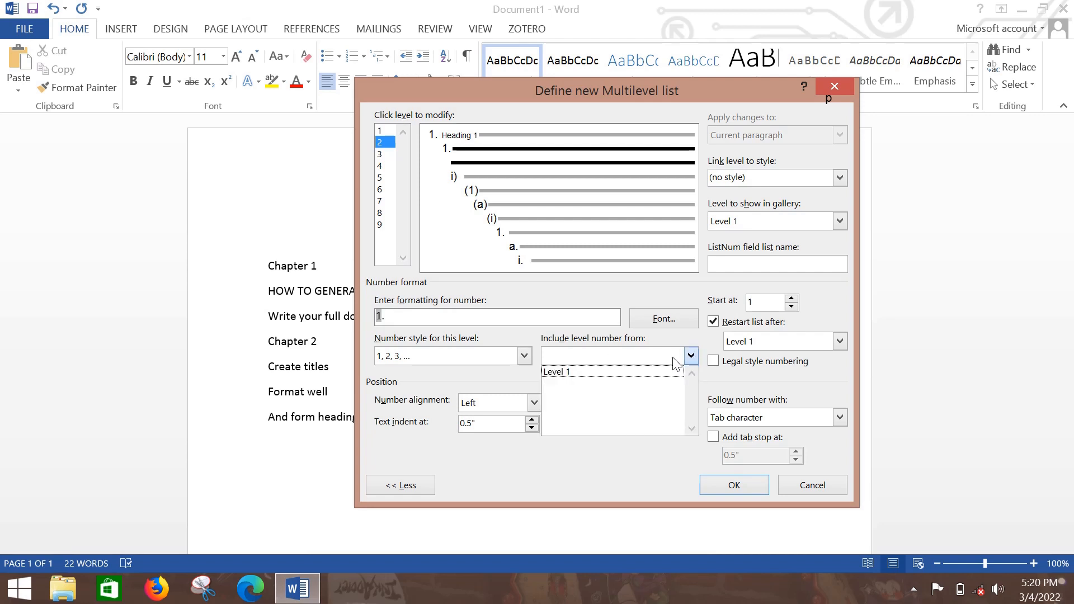
click(619, 368)
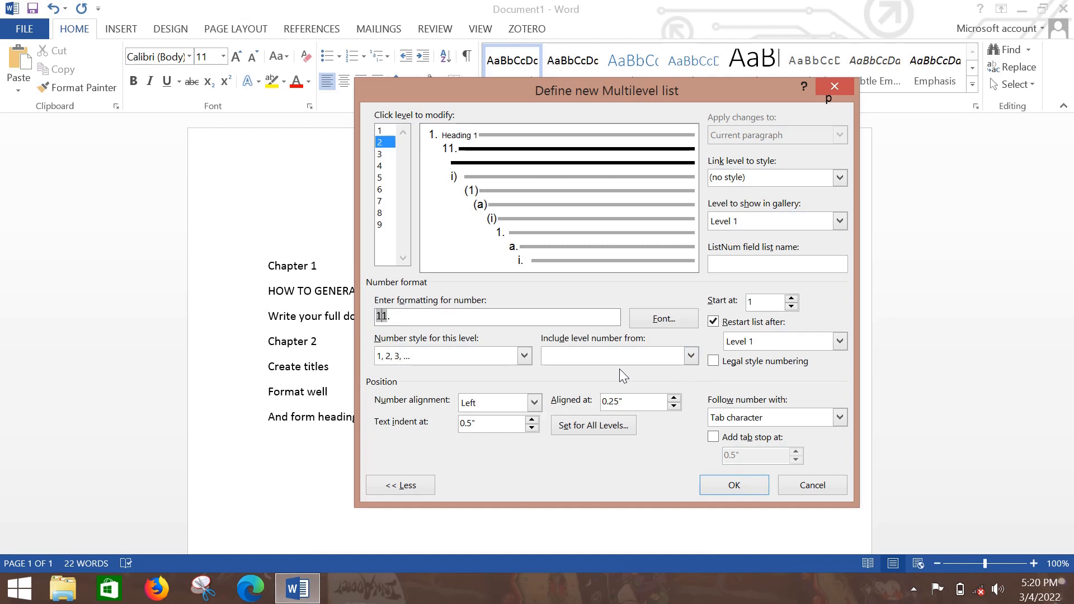
text(.)
click(841, 175)
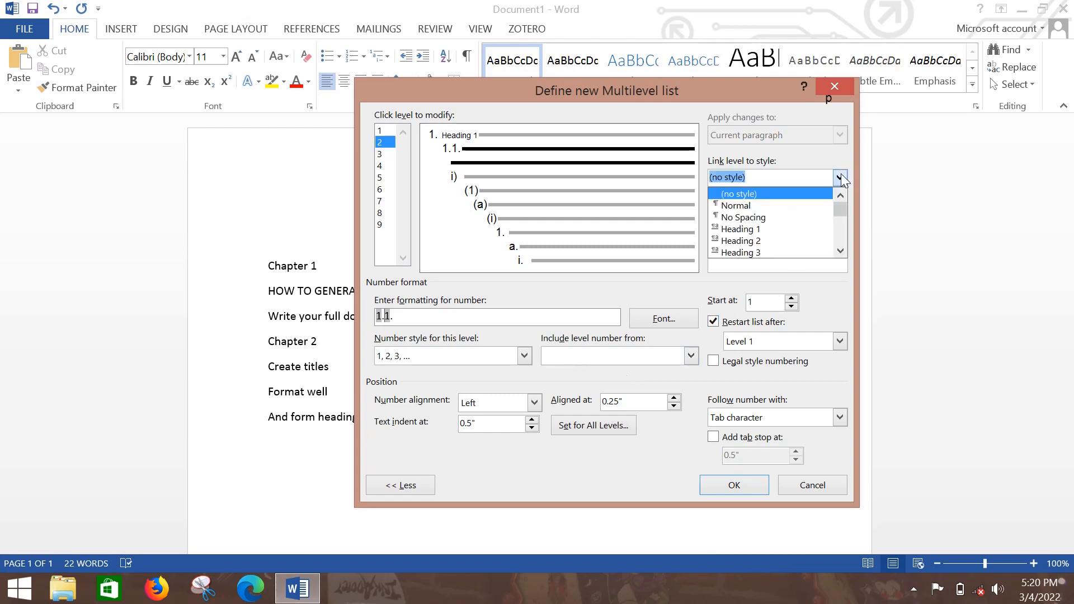
click(759, 245)
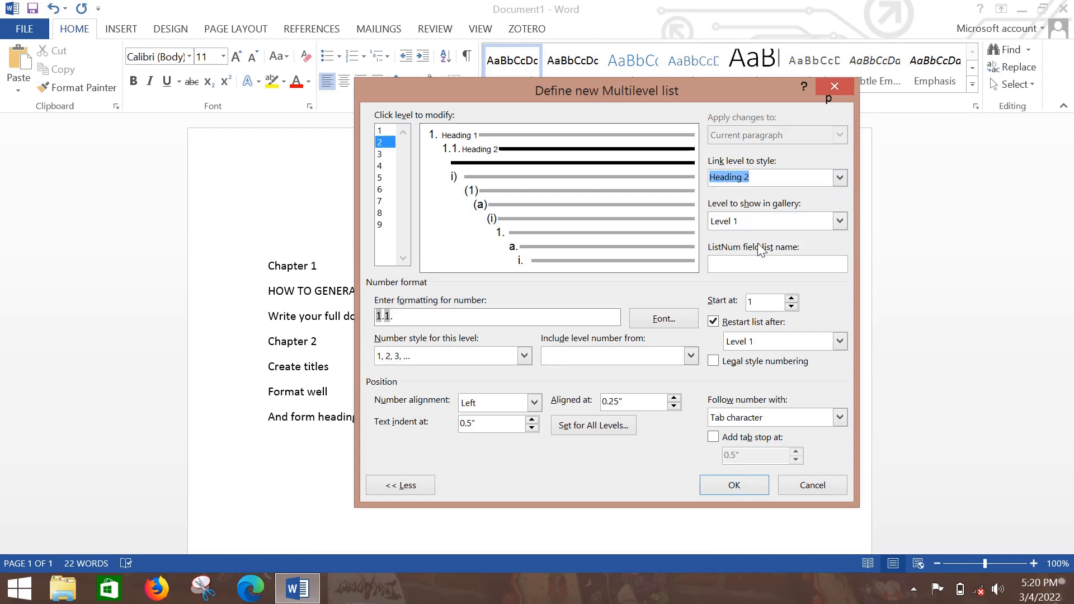
Give level 3 the 1, 2, 3 number style and replace its closing parenthesis with a period.
click(382, 154)
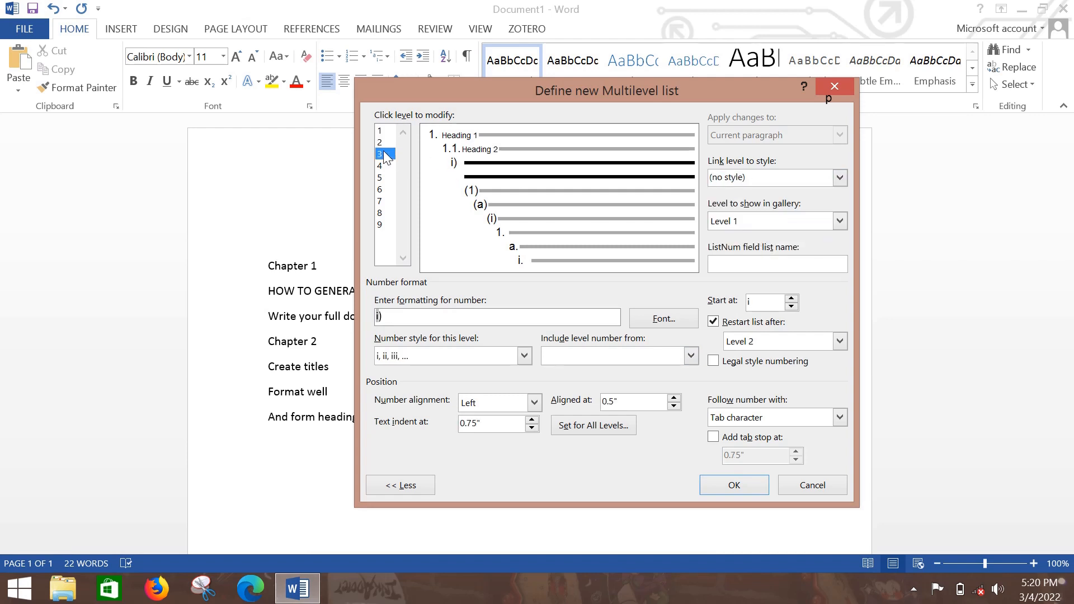
click(524, 356)
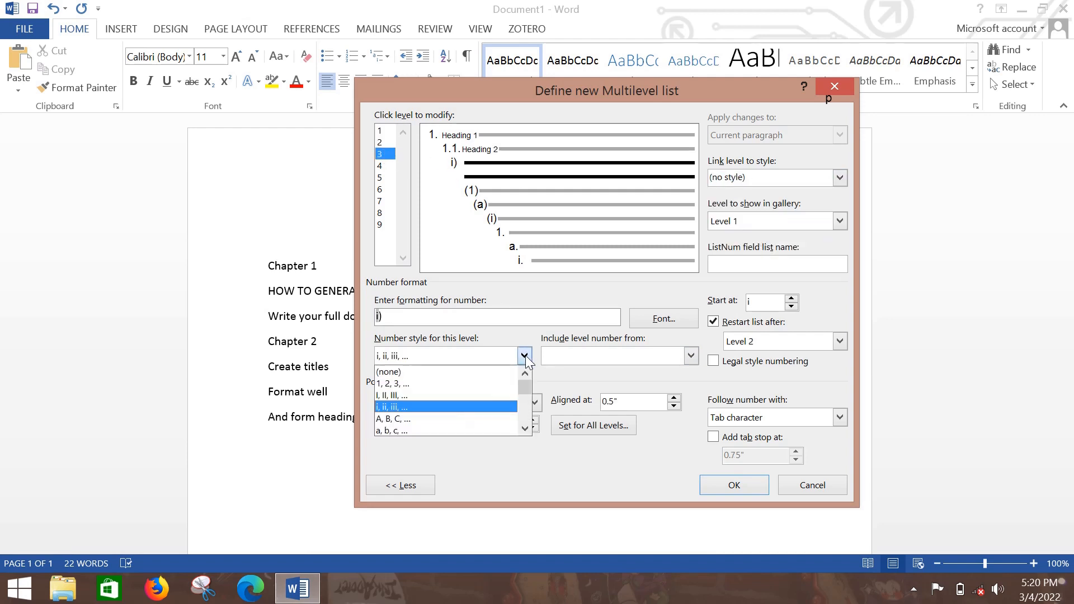
click(406, 383)
click(410, 317)
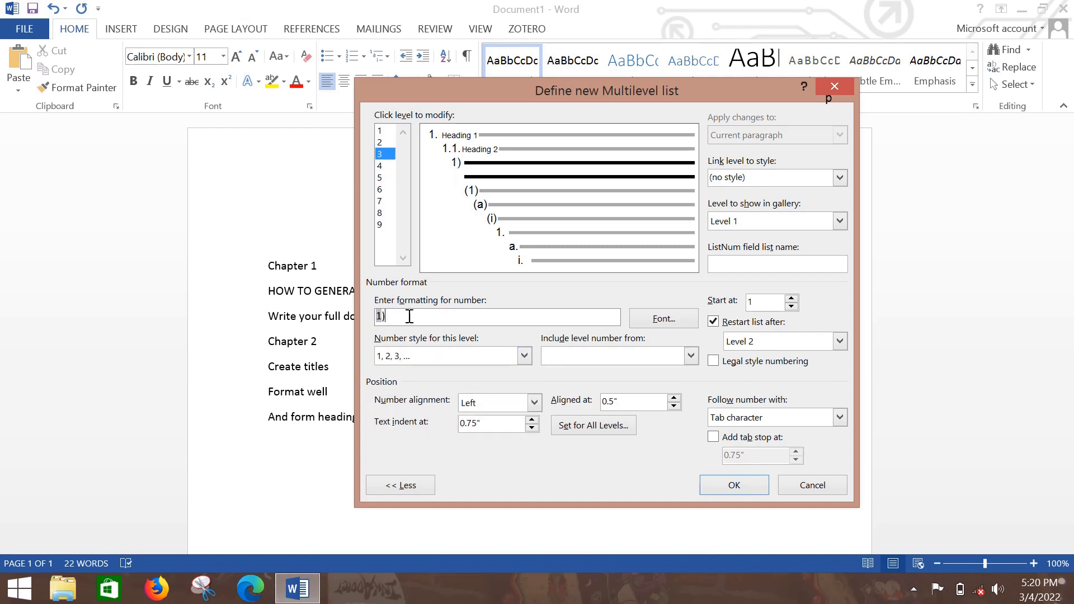
key(BackSpace)
text(.)
Include the level 2 and level 1 numbers in level 3 to form "1.1.1.", and link level 3 to Heading 3.
click(692, 356)
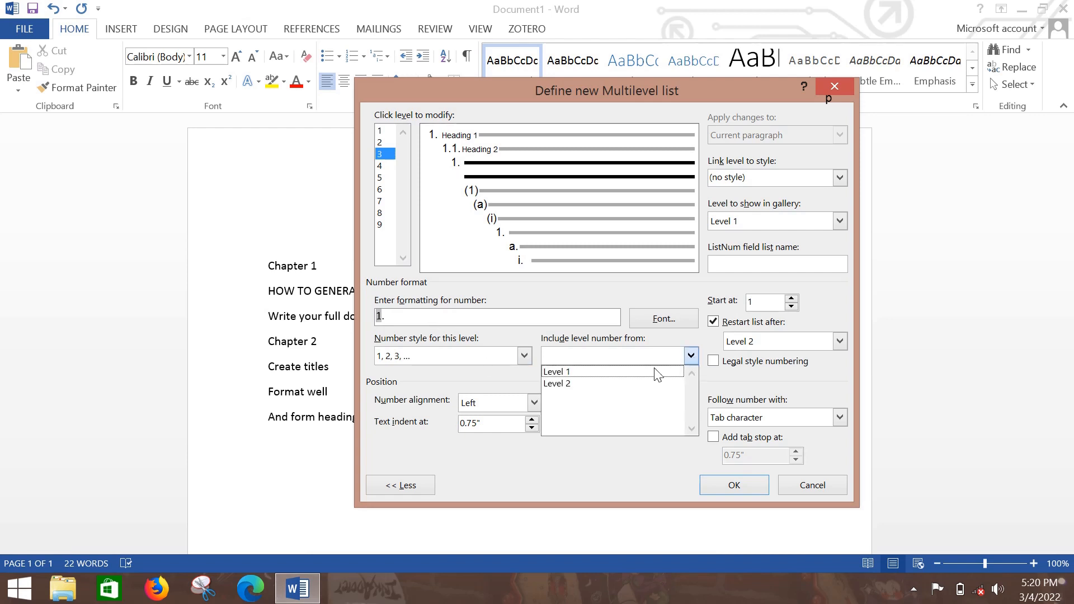
click(594, 386)
text(.)
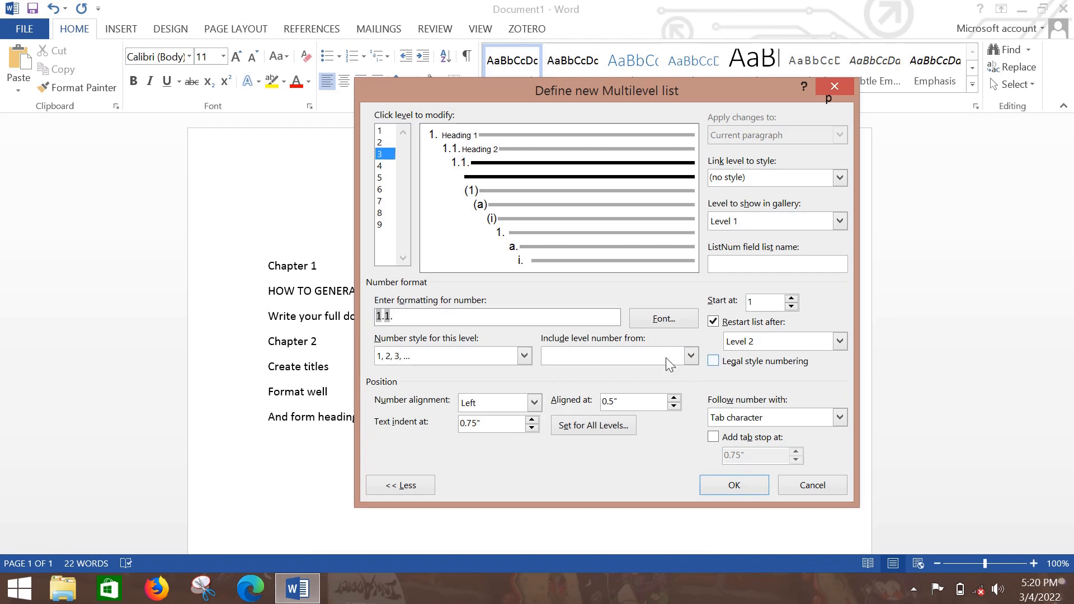
click(692, 356)
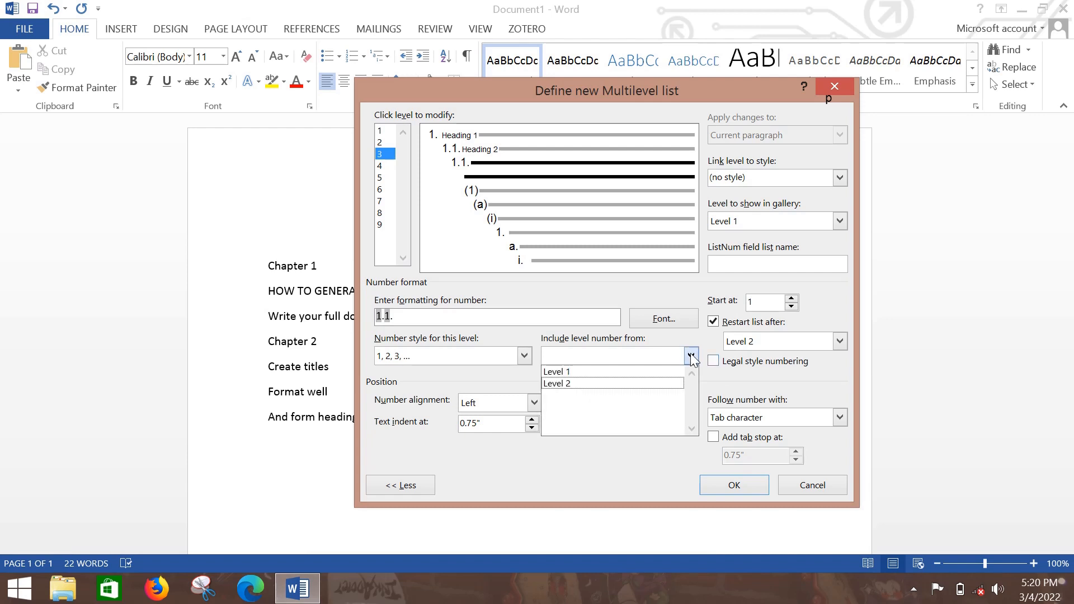
click(614, 371)
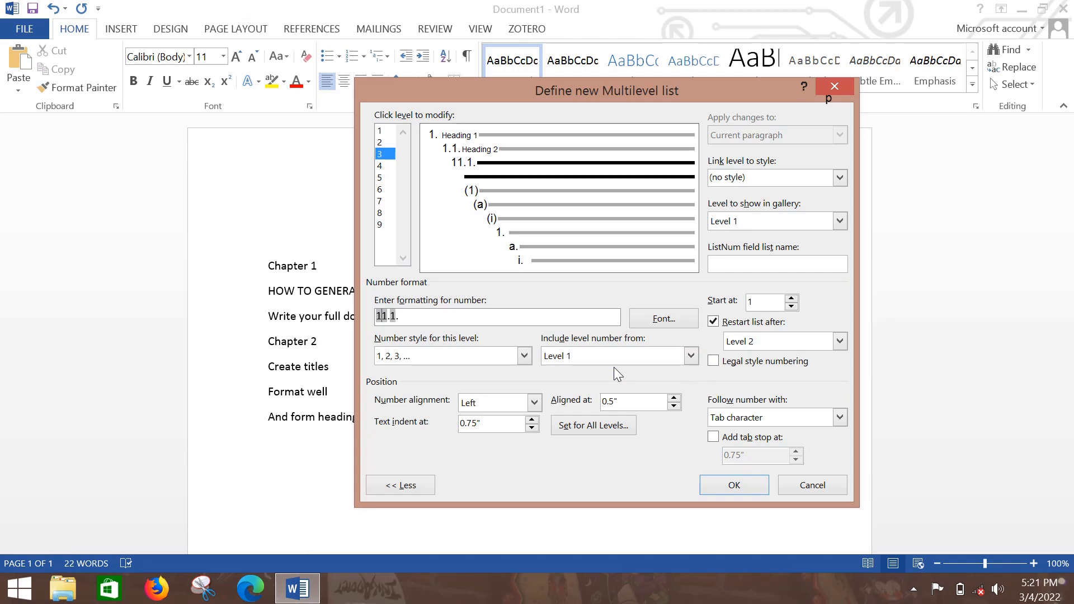
text(.)
click(840, 177)
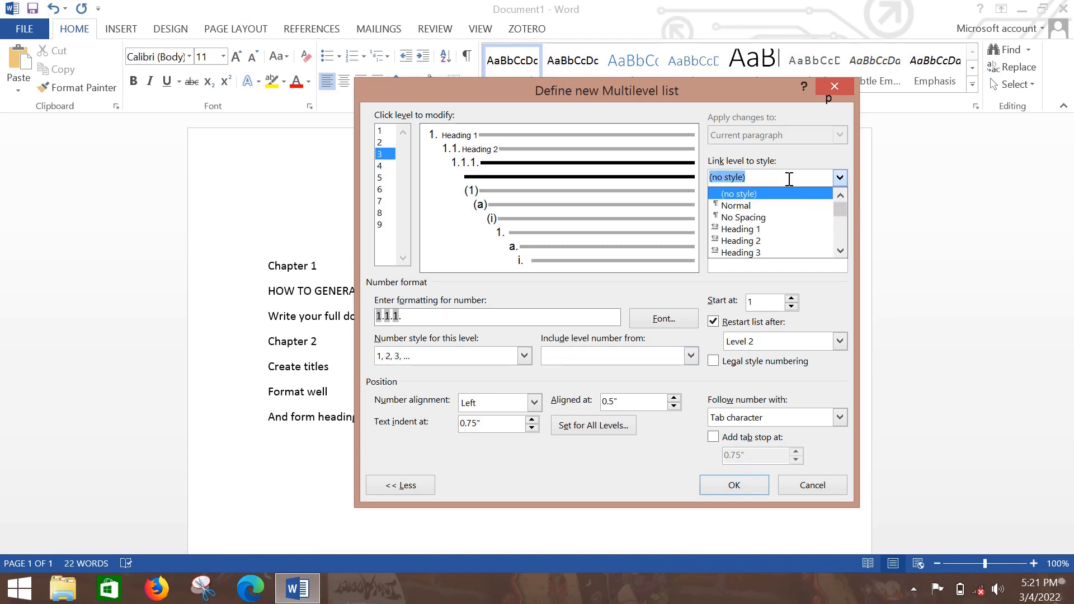
click(755, 252)
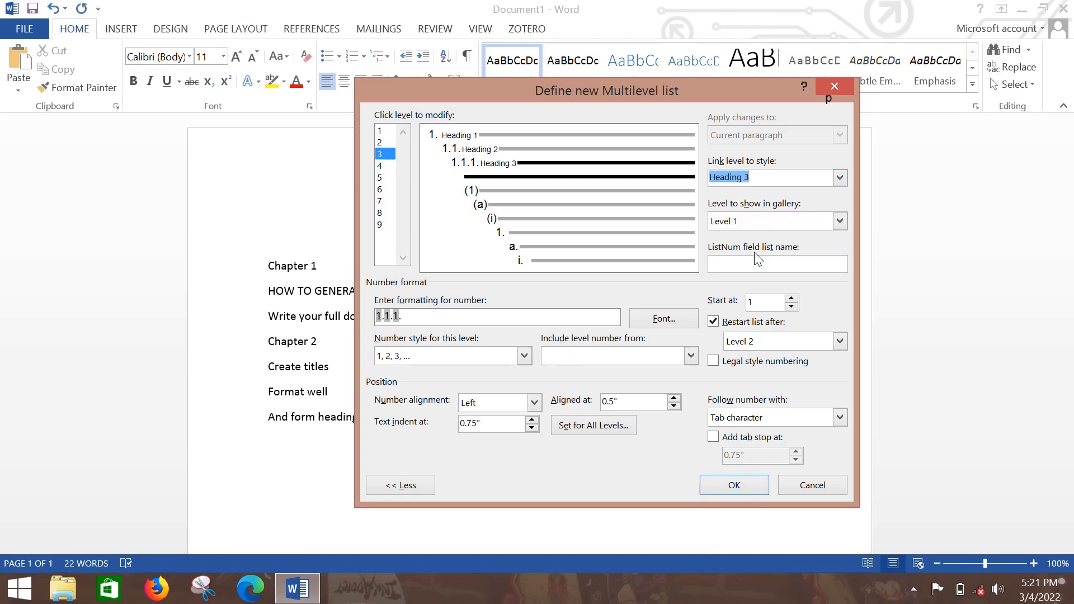
Give level 4 the 1, 2, 3 number style and format its number as "1." without parentheses.
click(381, 166)
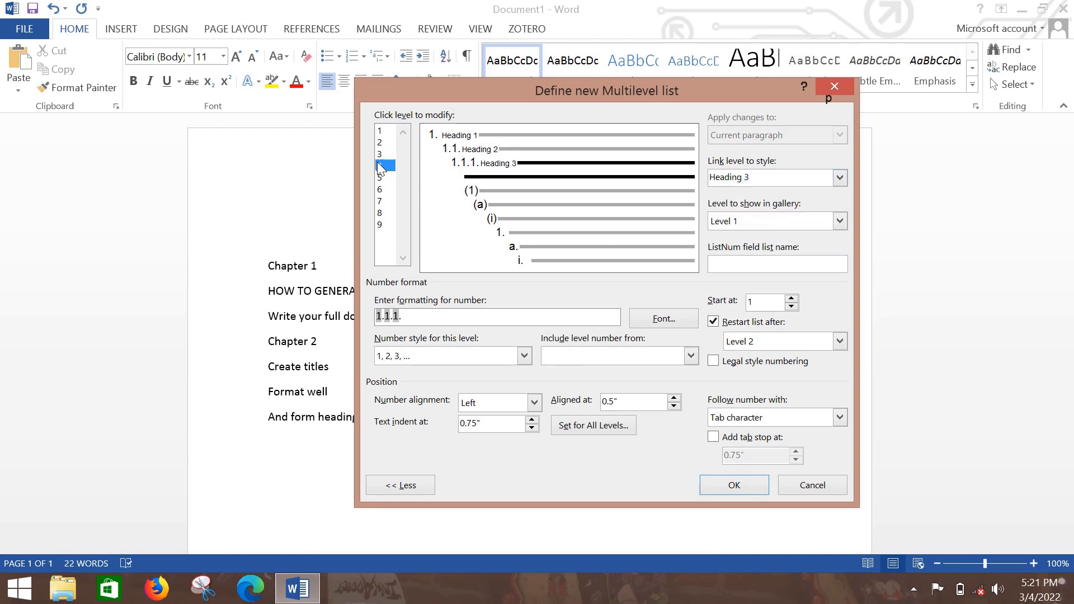
click(524, 357)
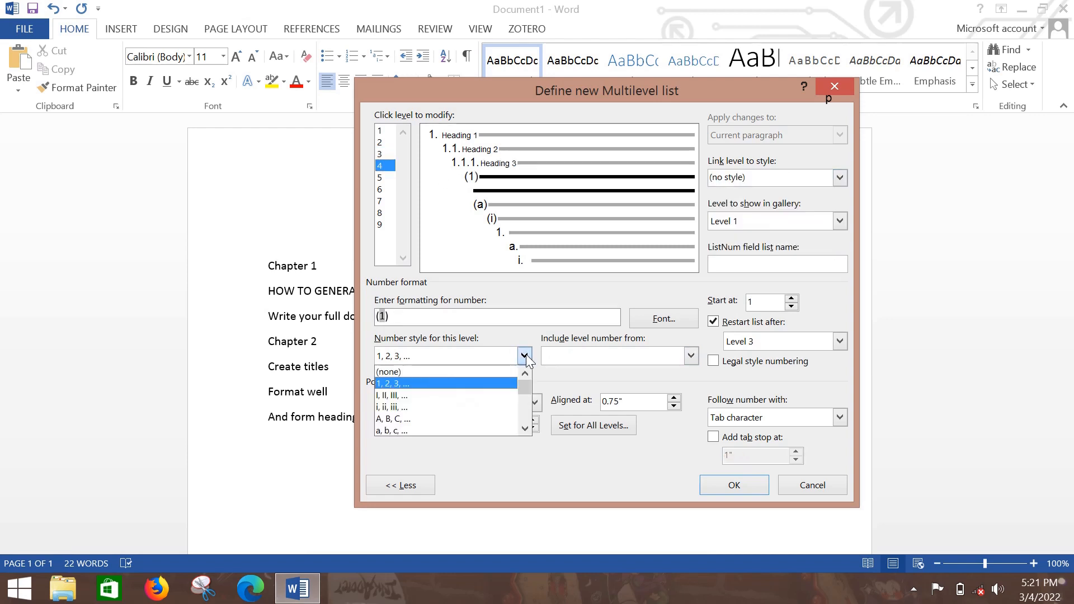
click(485, 383)
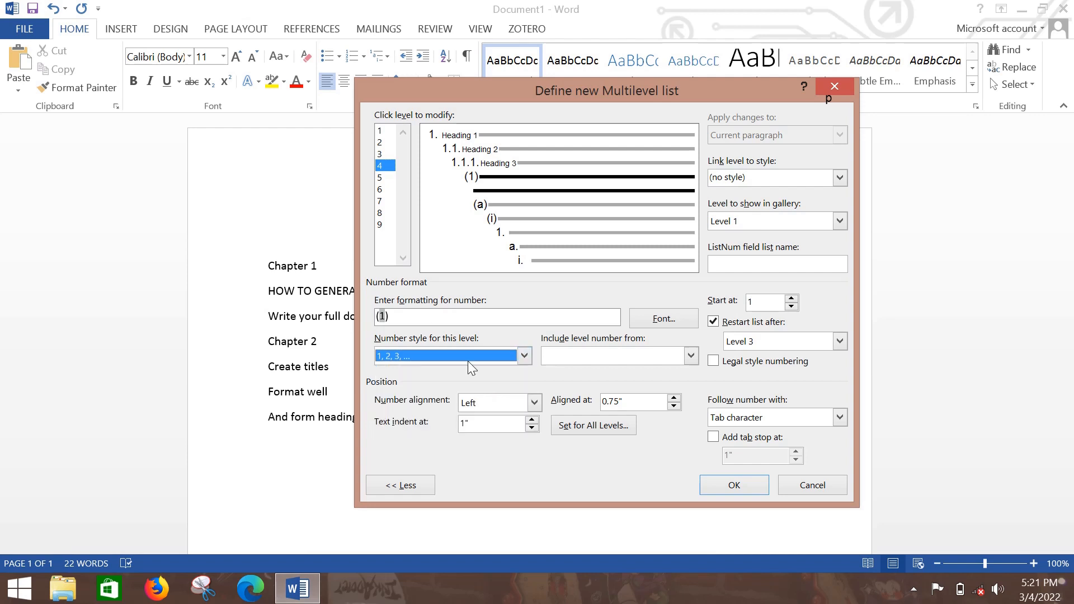
click(425, 313)
key(BackSpace)
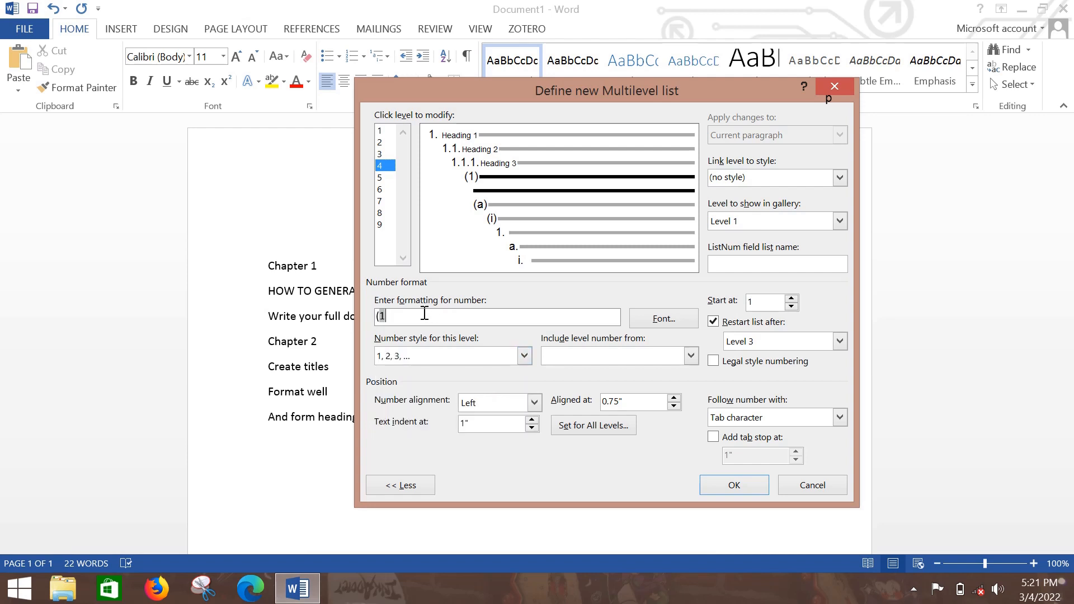
text(.)
key(Delete)
Include the level 3, level 2 and level 1 numbers in level 4 so its format is "1.1.1.1.".
click(691, 357)
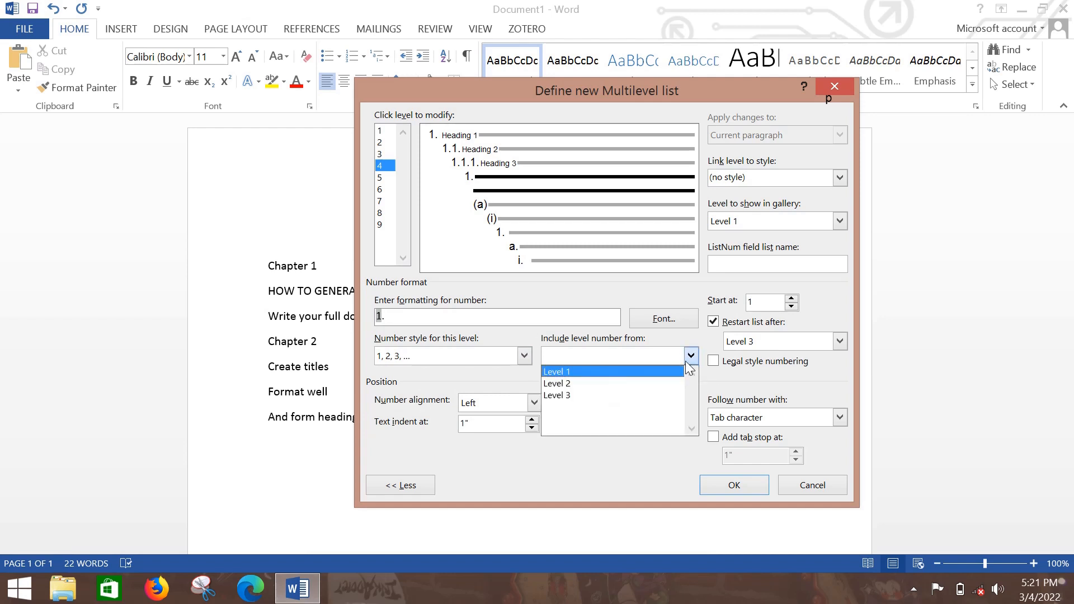
click(582, 395)
text(.)
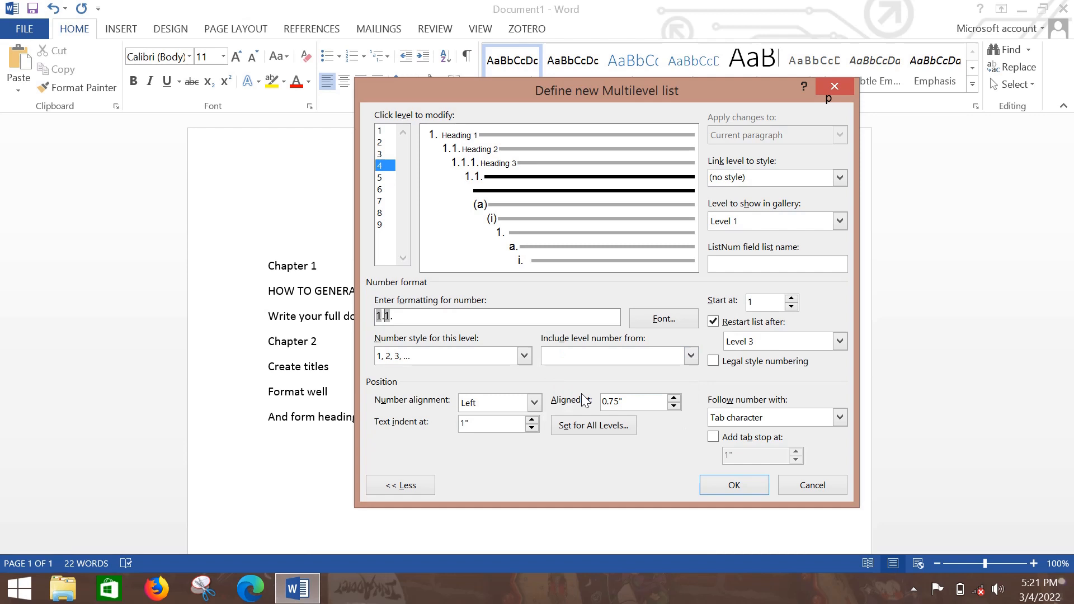
click(691, 356)
click(605, 382)
text(.)
click(690, 357)
click(618, 371)
text(.1.)
Link level 4 to the Heading 4 style and apply the multilevel list definition.
click(840, 177)
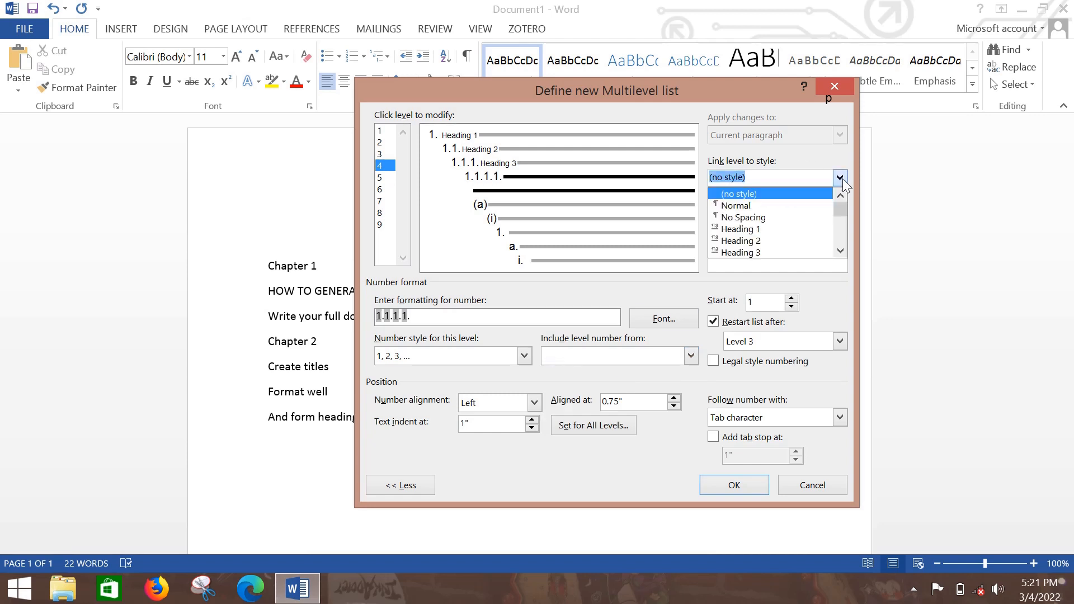
drag(840, 213, 841, 213)
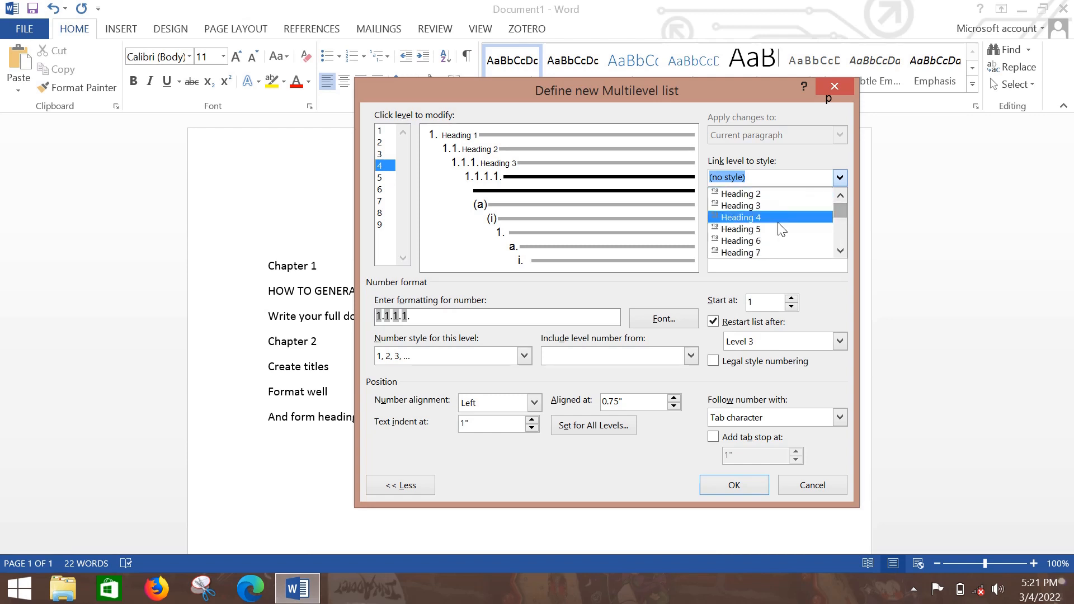
click(763, 219)
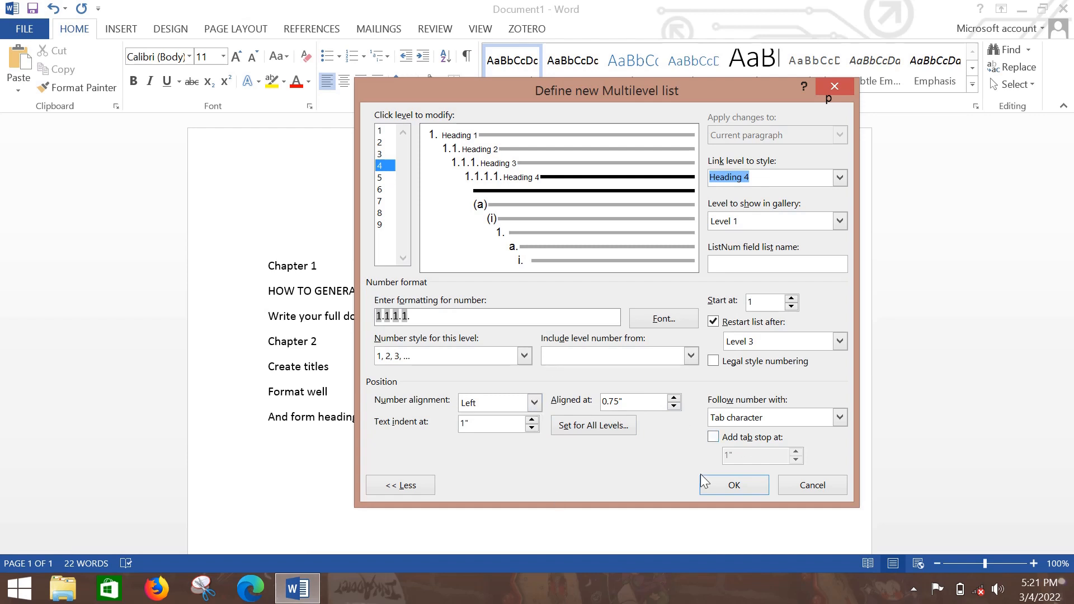
click(721, 486)
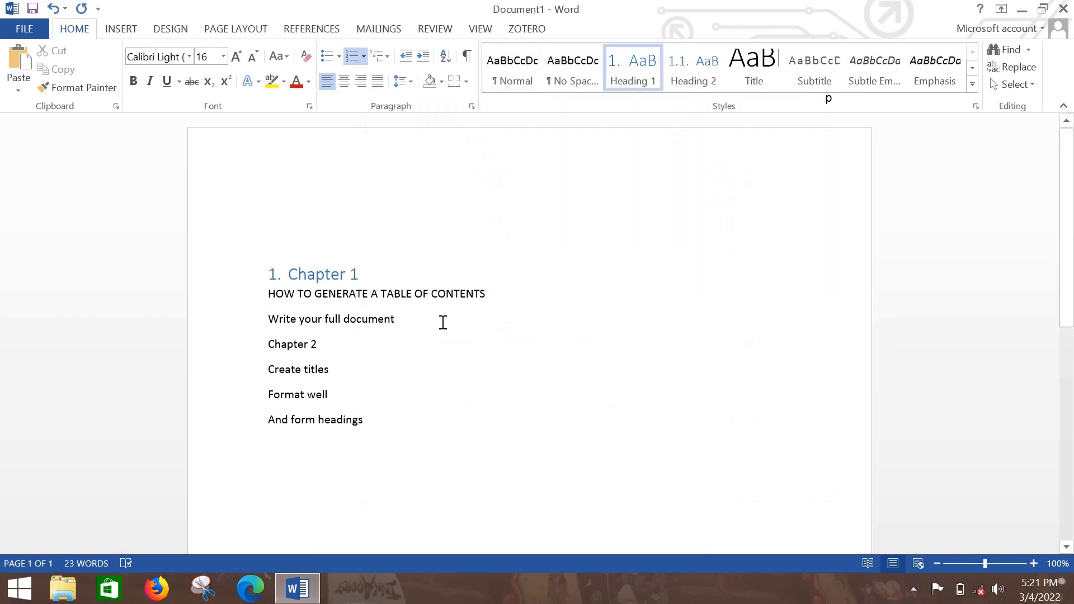
Modify the Heading 1 style so its font color is Automatic.
right_click(632, 66)
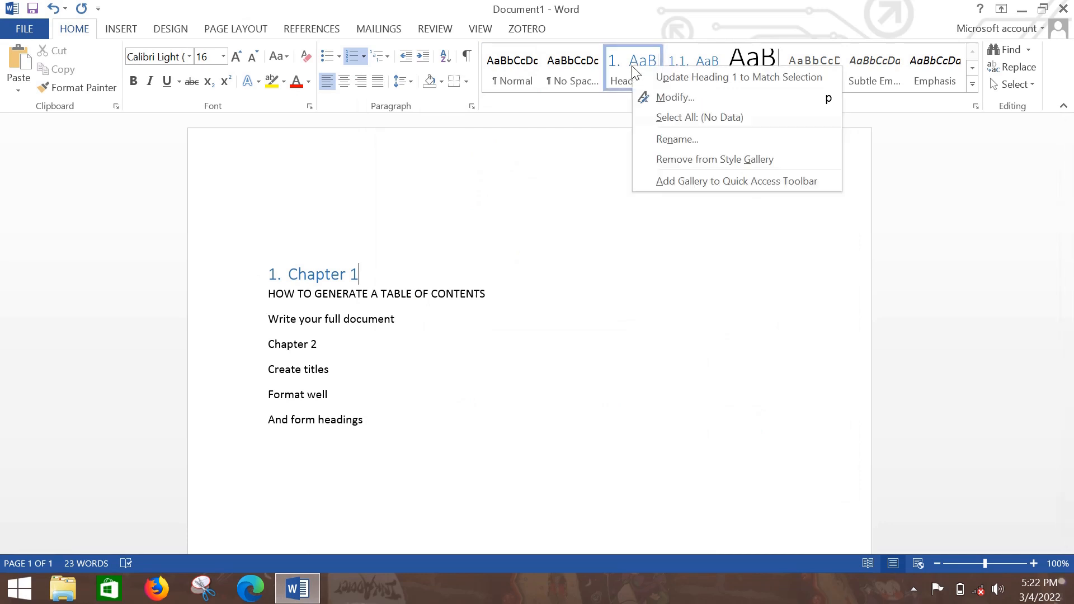
click(680, 100)
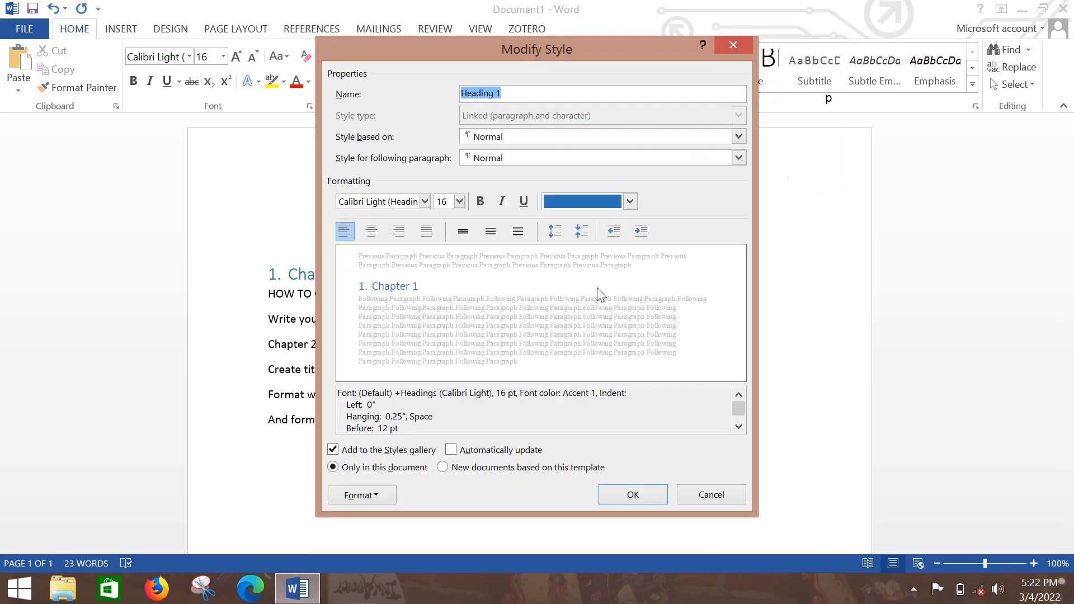
click(630, 202)
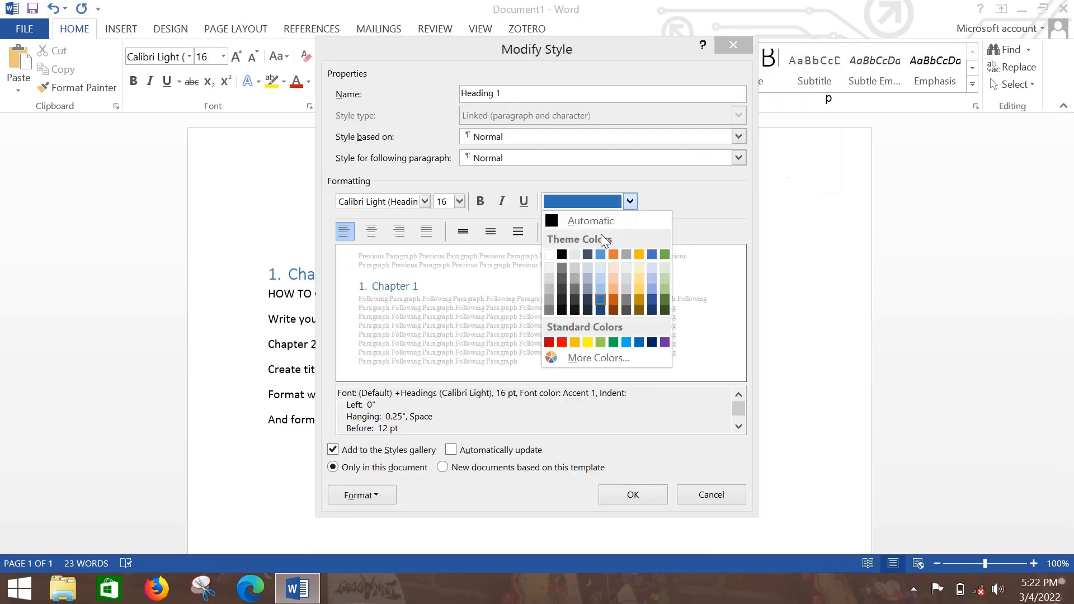
click(550, 221)
click(620, 493)
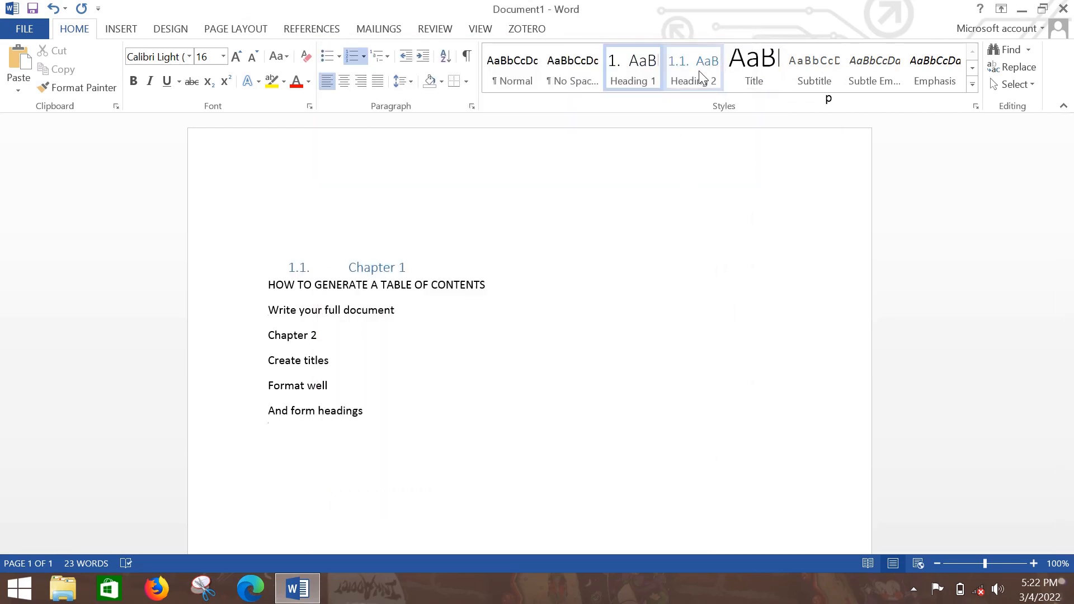
Modify the Heading 2 style so its font color is Automatic.
right_click(699, 71)
click(753, 103)
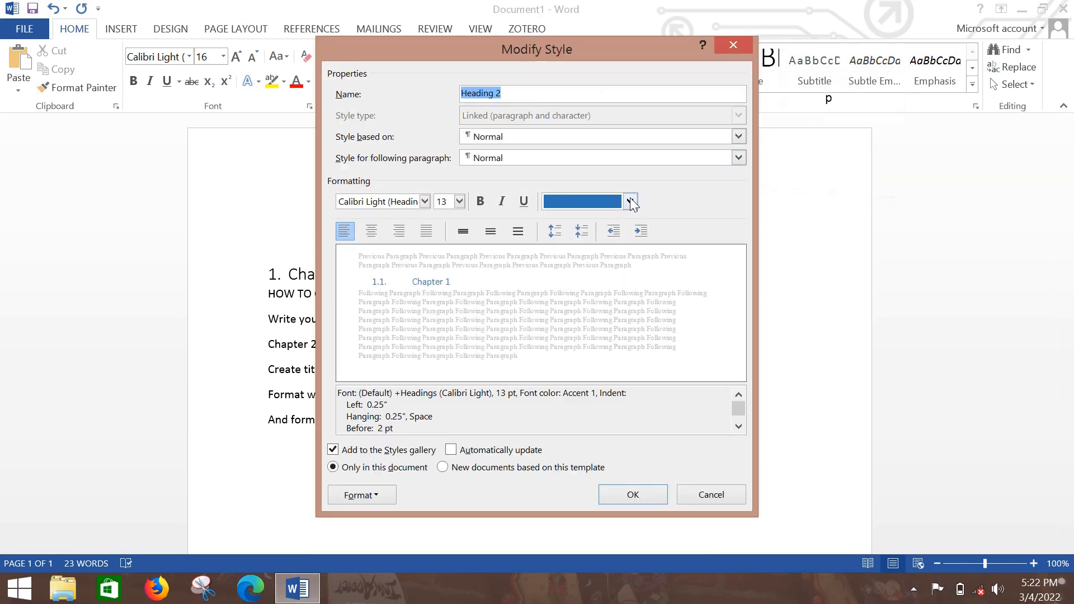
click(631, 201)
click(580, 220)
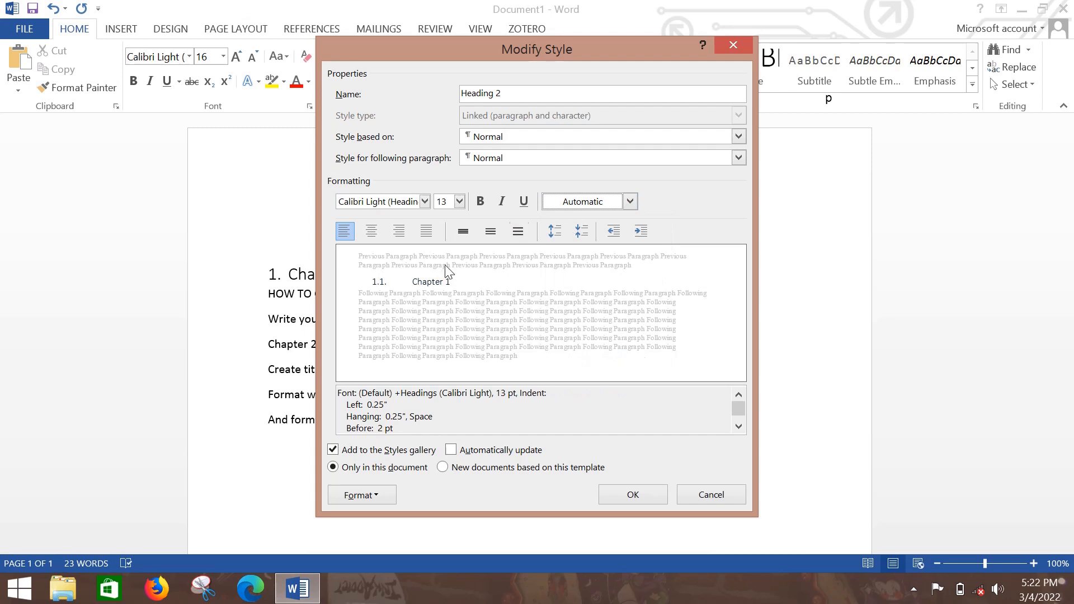
click(626, 496)
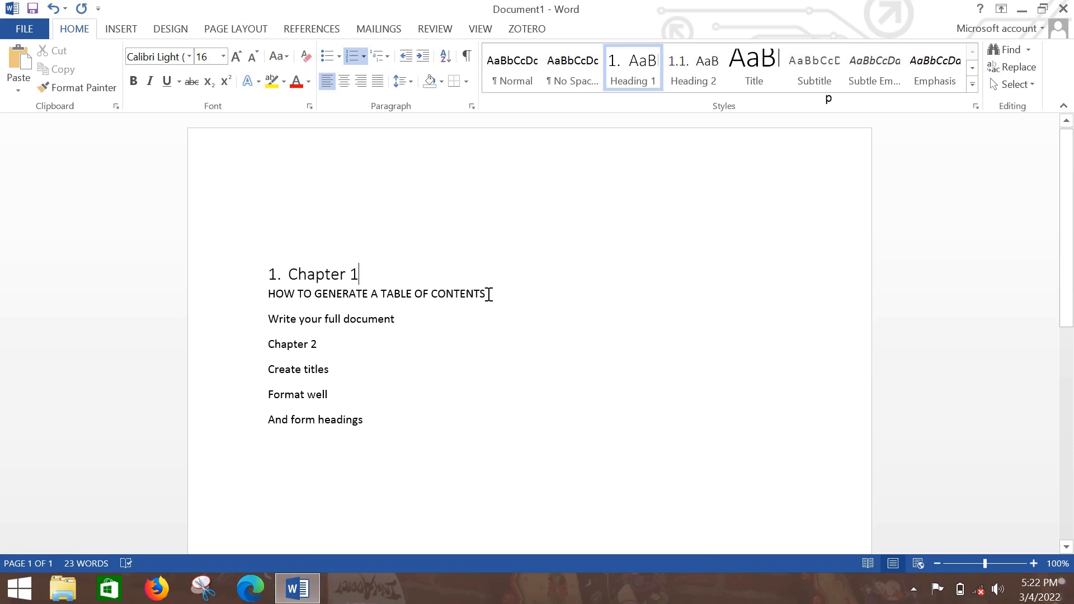
Apply Heading 2 to "HOW TO GENERATE A TABLE OF CONTENTS" and Heading 3 to "Write your full document".
click(488, 295)
triple_click(488, 295)
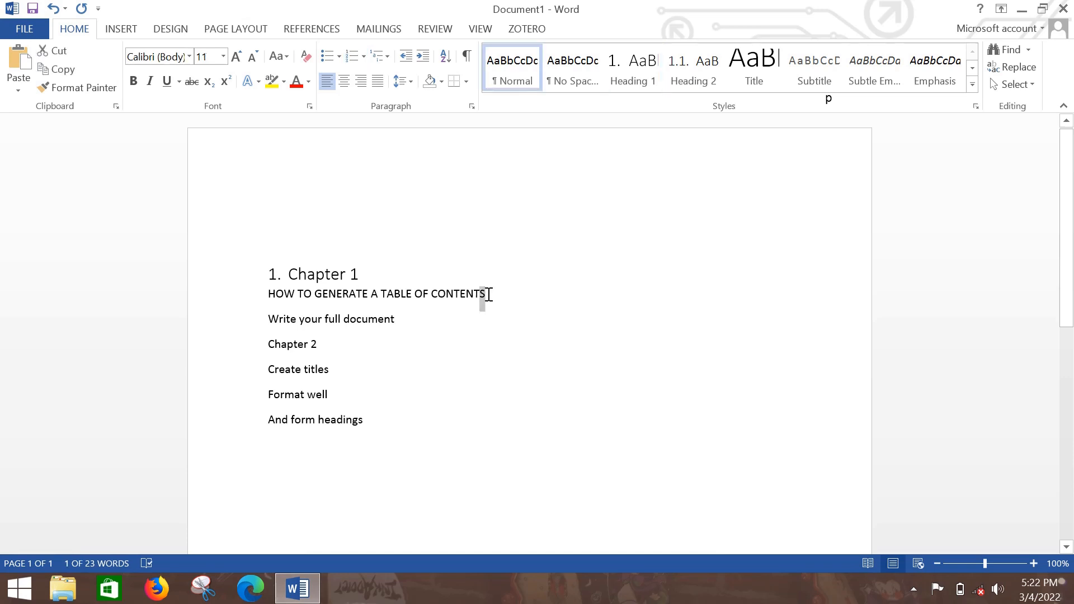
click(698, 79)
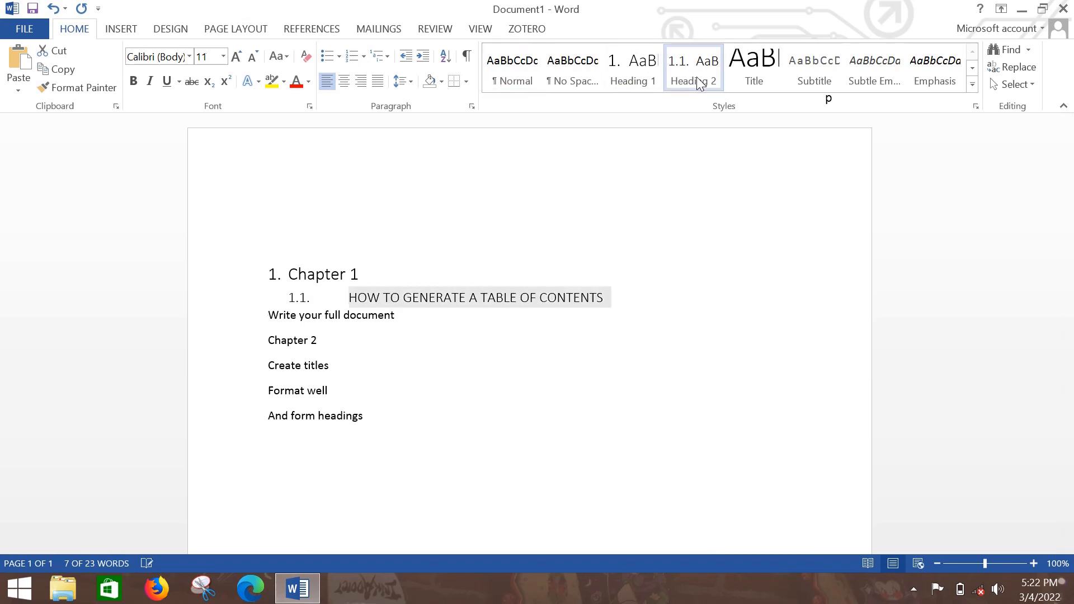
click(425, 318)
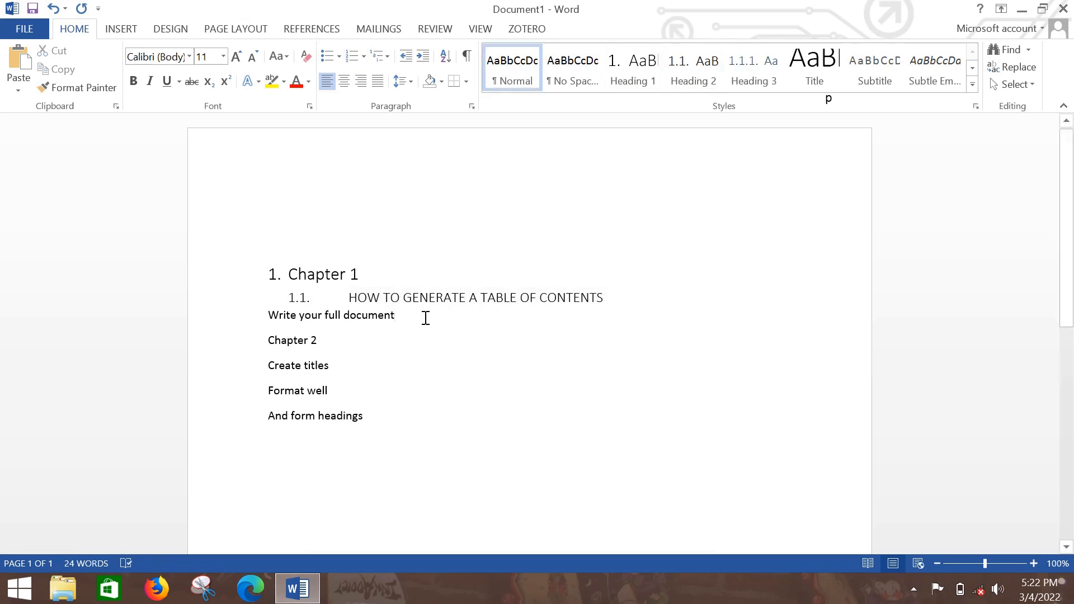
triple_click(425, 318)
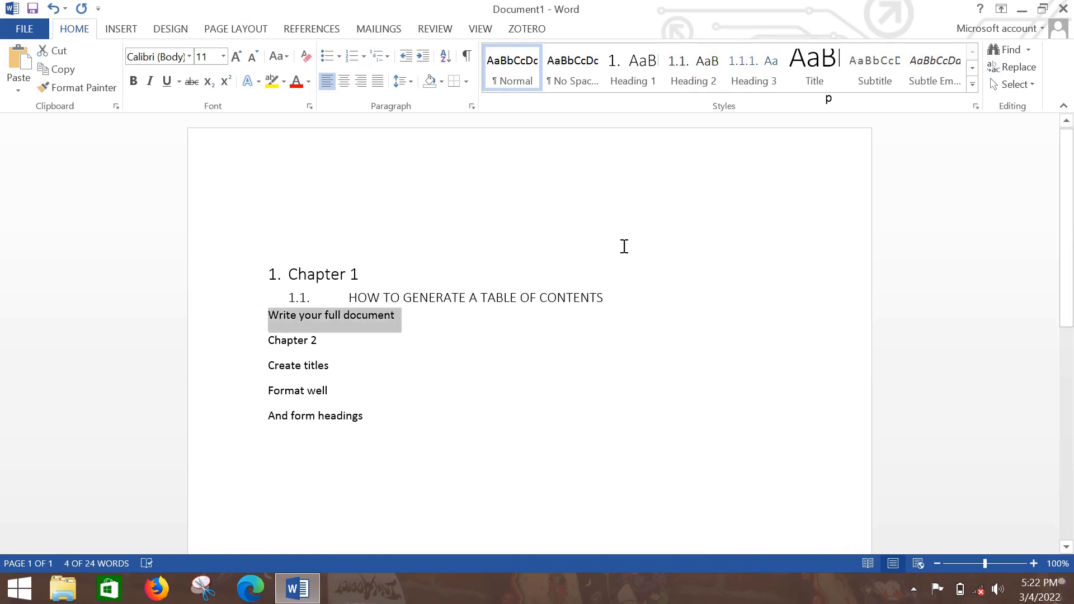
click(703, 67)
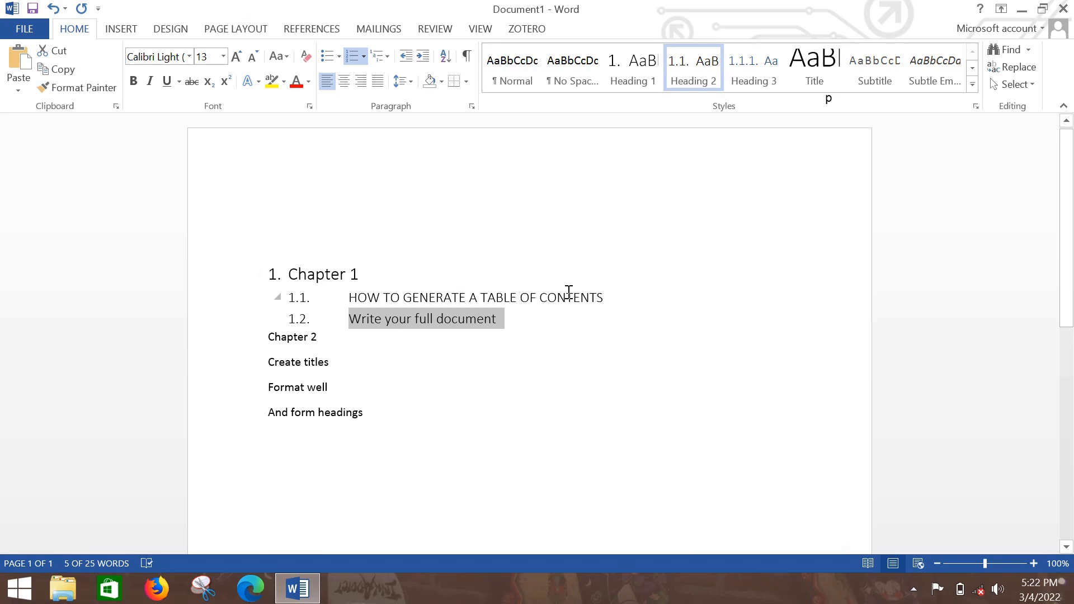
click(761, 80)
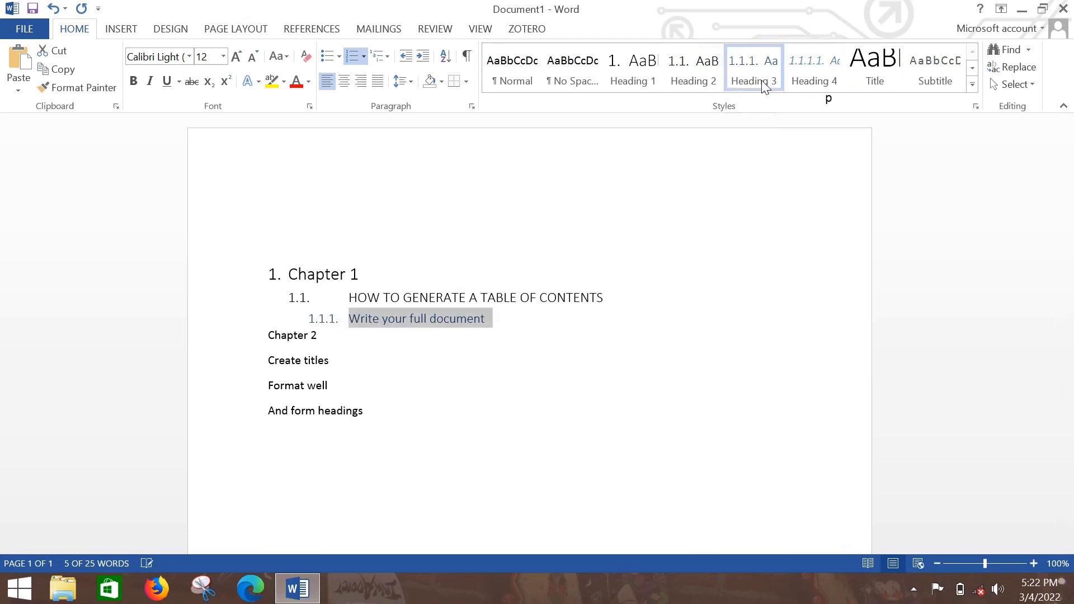
Apply Heading 1 to the "Chapter 2" line and Heading 2 to the "Create titles" line.
click(332, 339)
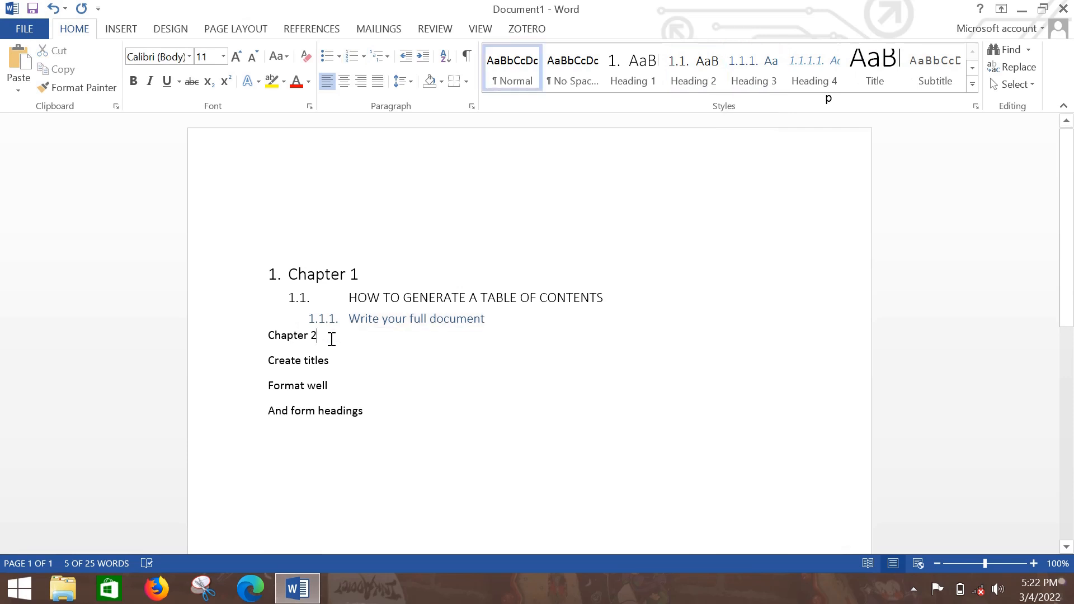
triple_click(332, 338)
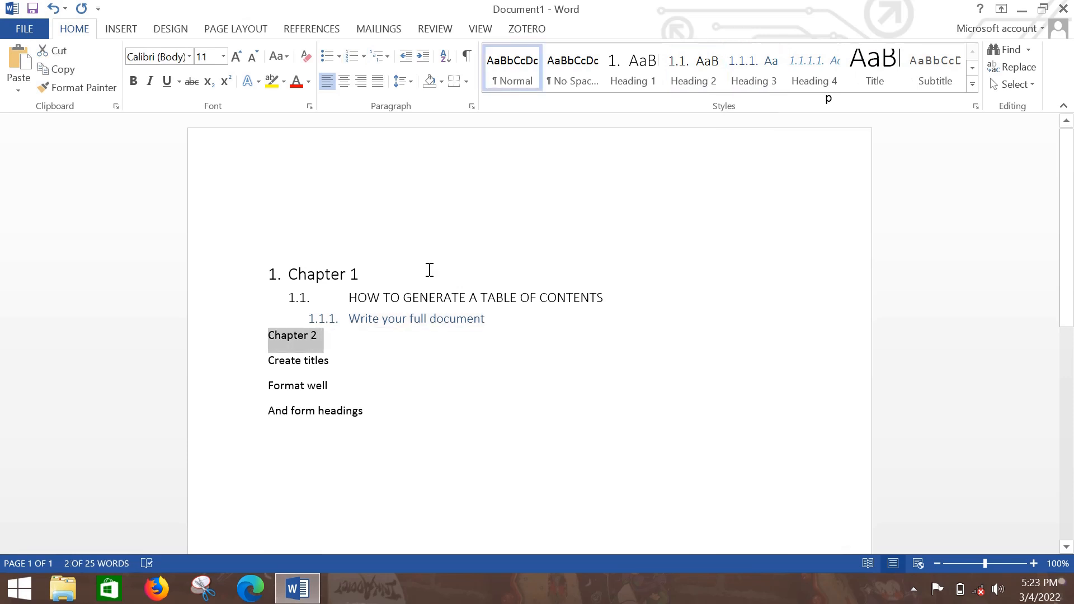
click(623, 76)
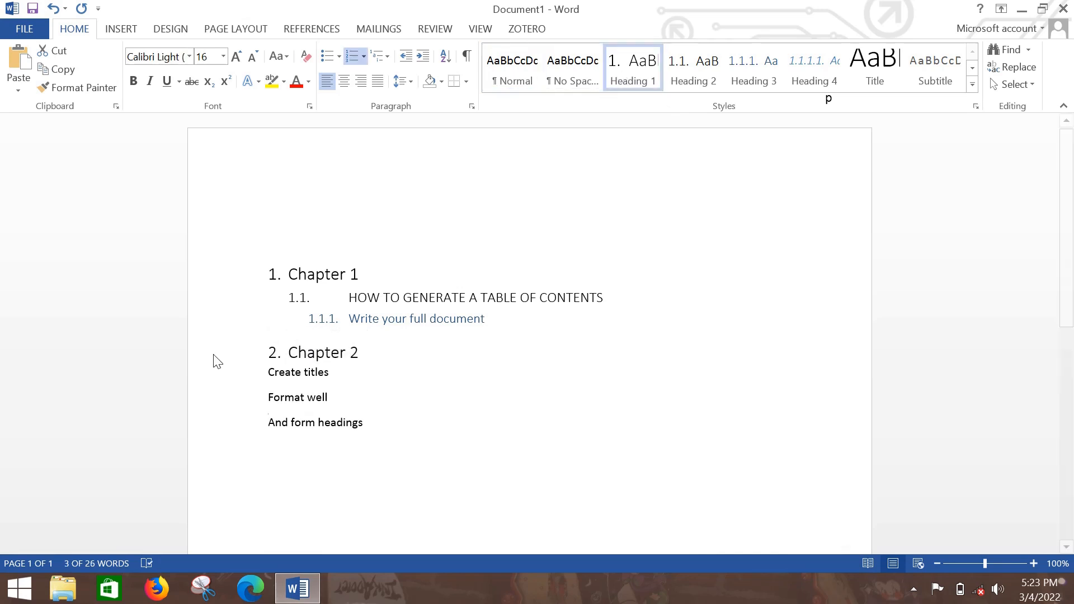
click(340, 372)
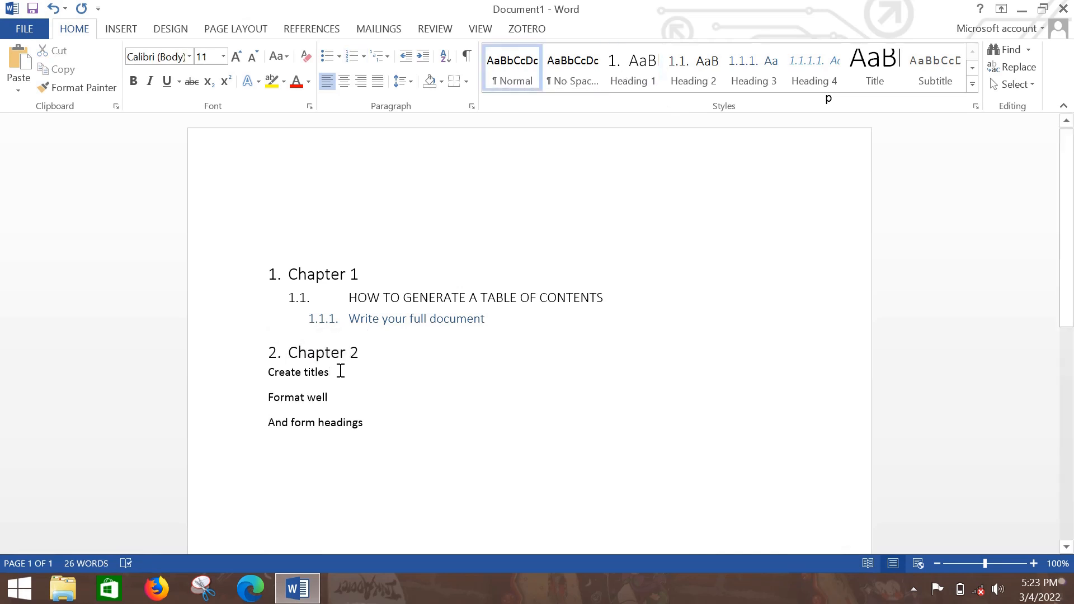
triple_click(341, 371)
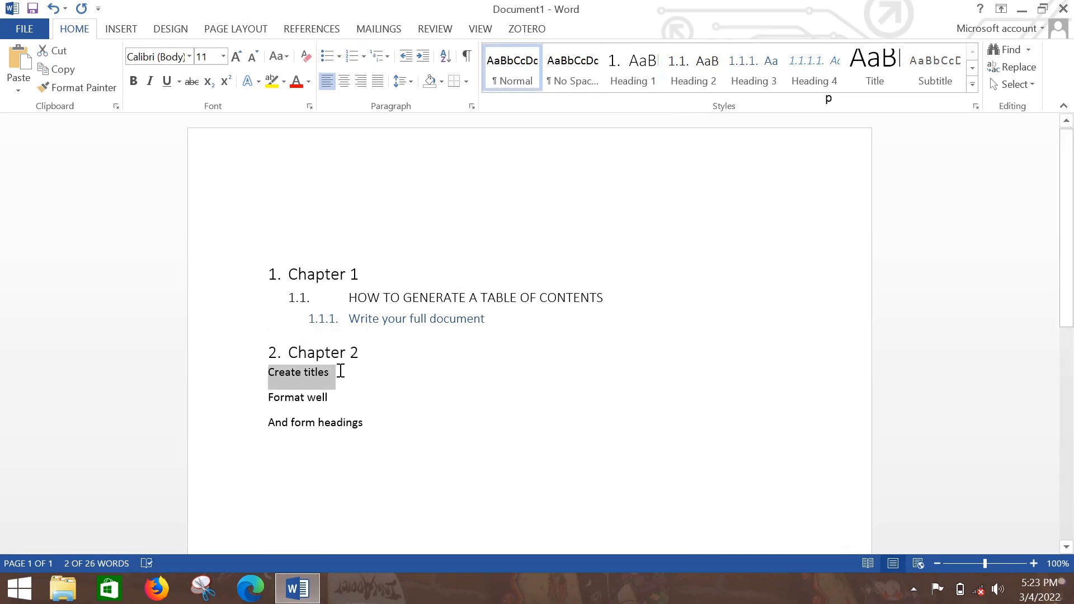
click(692, 75)
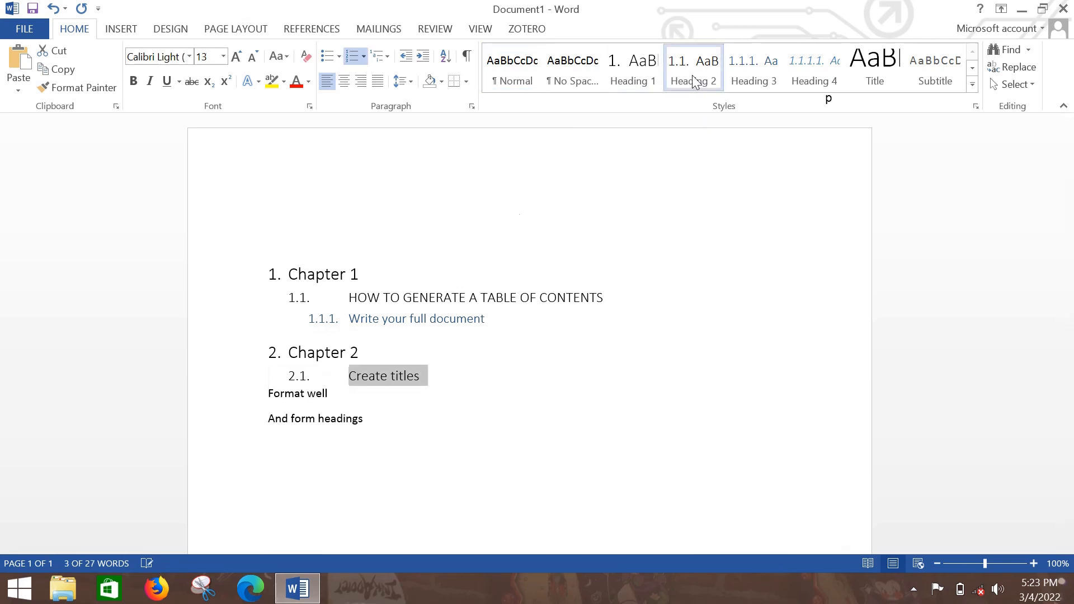
Apply Heading 3 to the "Format well" line and Heading 4 to the "And form headings" line.
click(343, 395)
triple_click(343, 395)
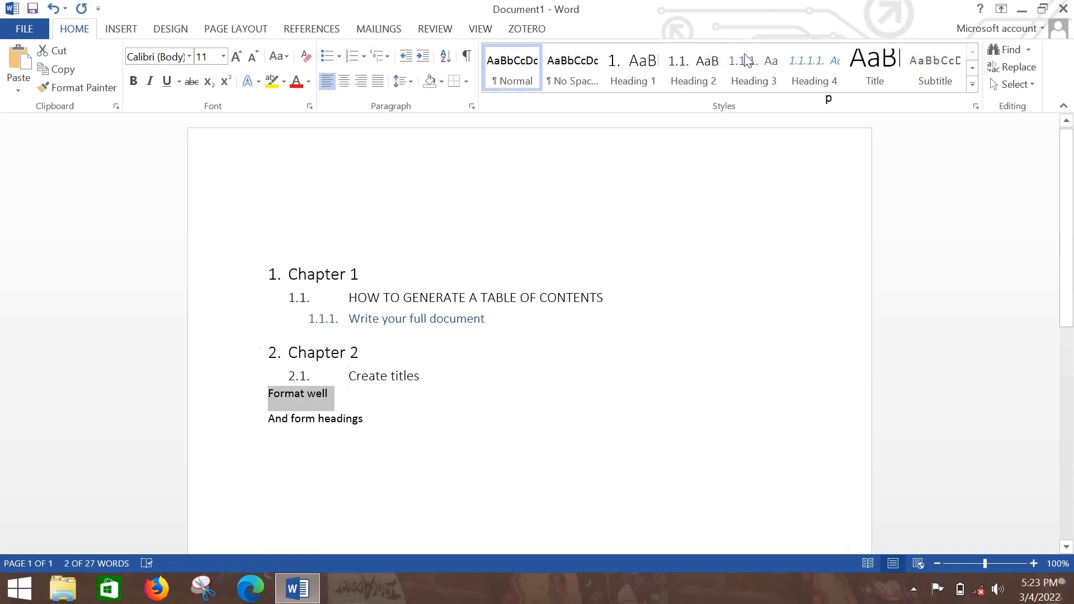
click(701, 69)
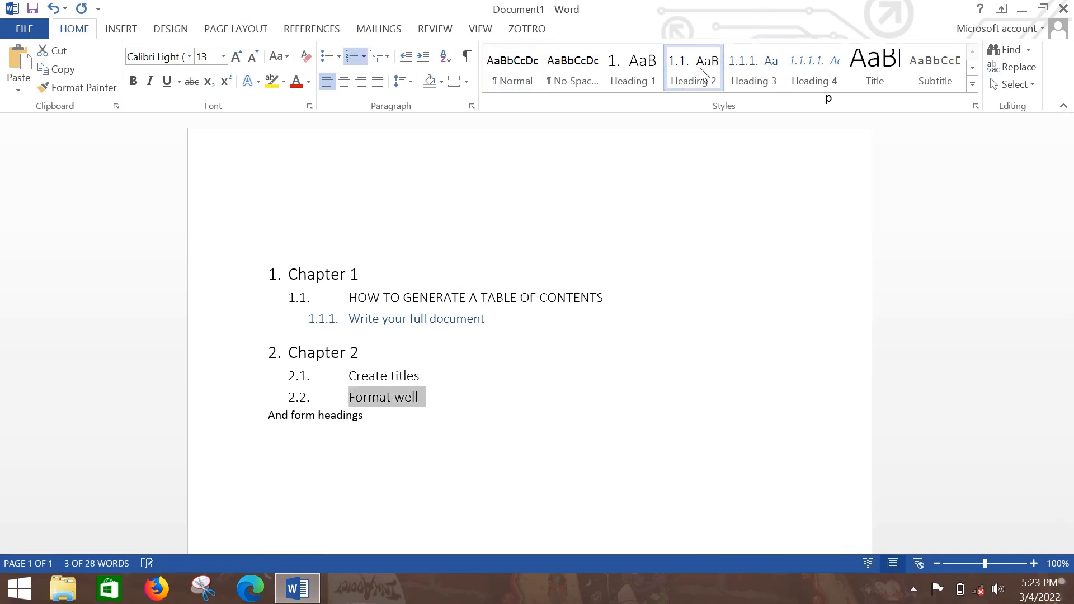
click(741, 72)
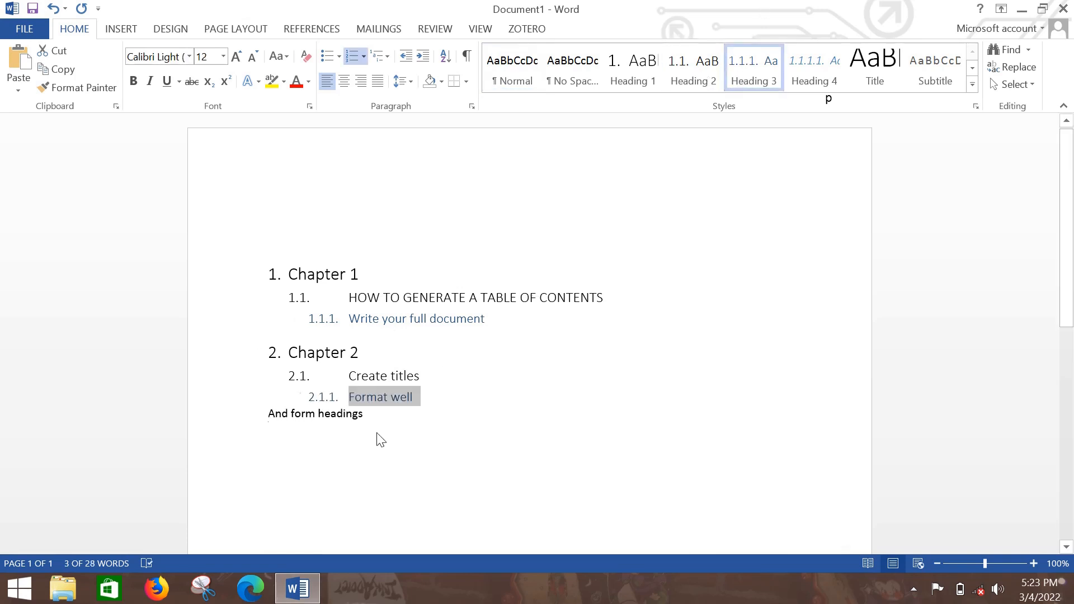
click(373, 414)
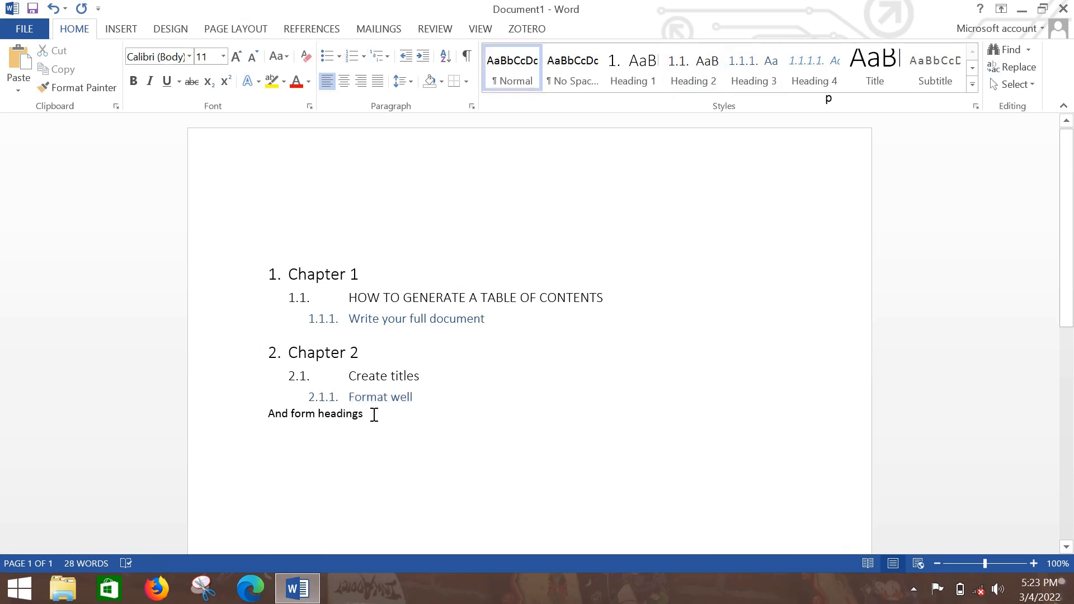
triple_click(374, 414)
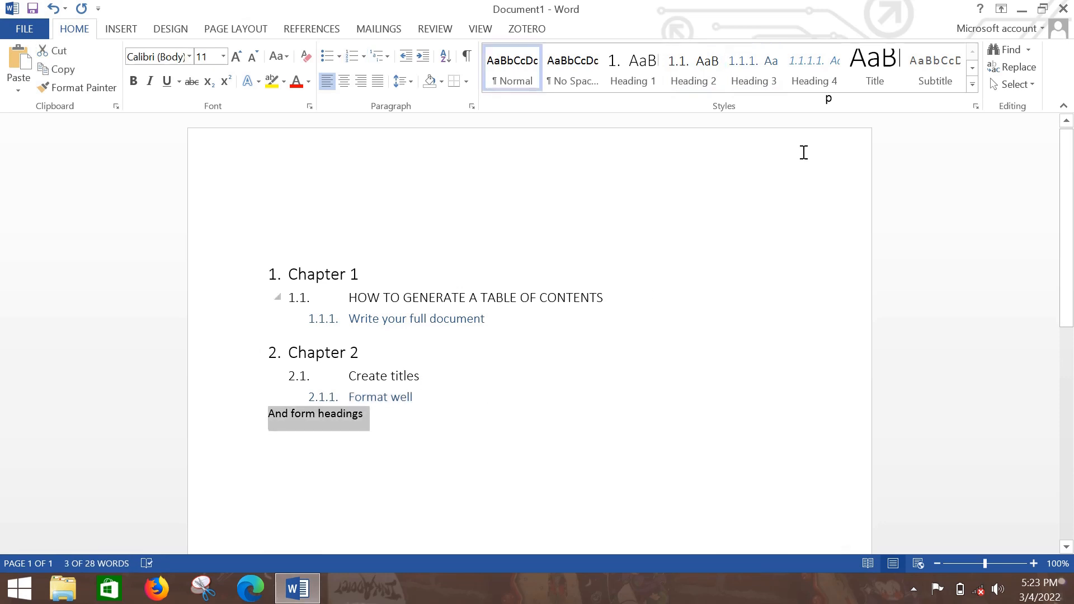
click(814, 69)
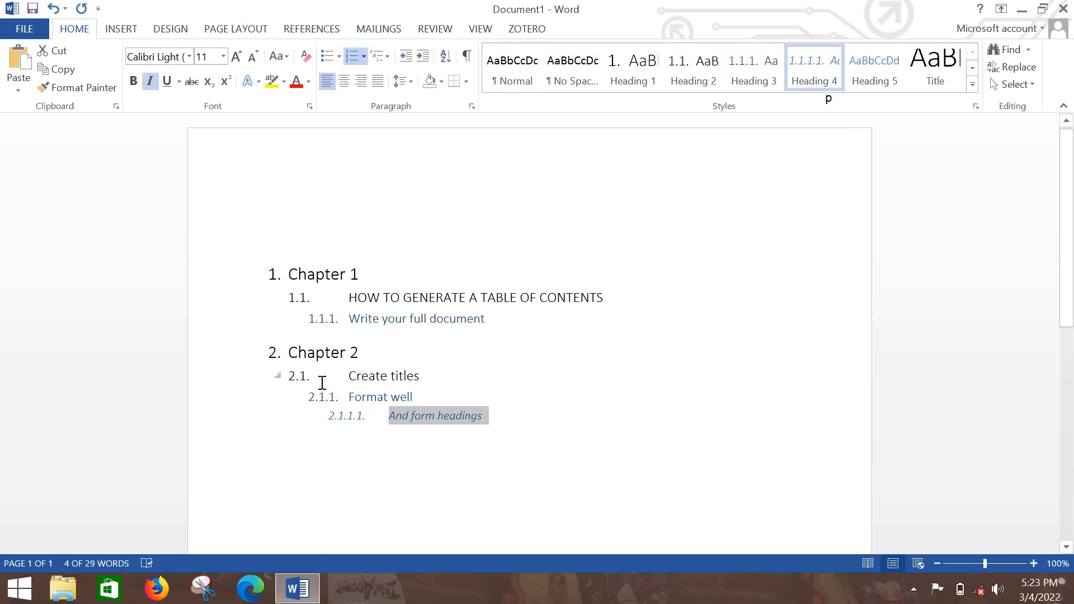
Add a new line "fytvftryce" below "Format well" and give it the Heading 4 style.
click(437, 401)
key(Return)
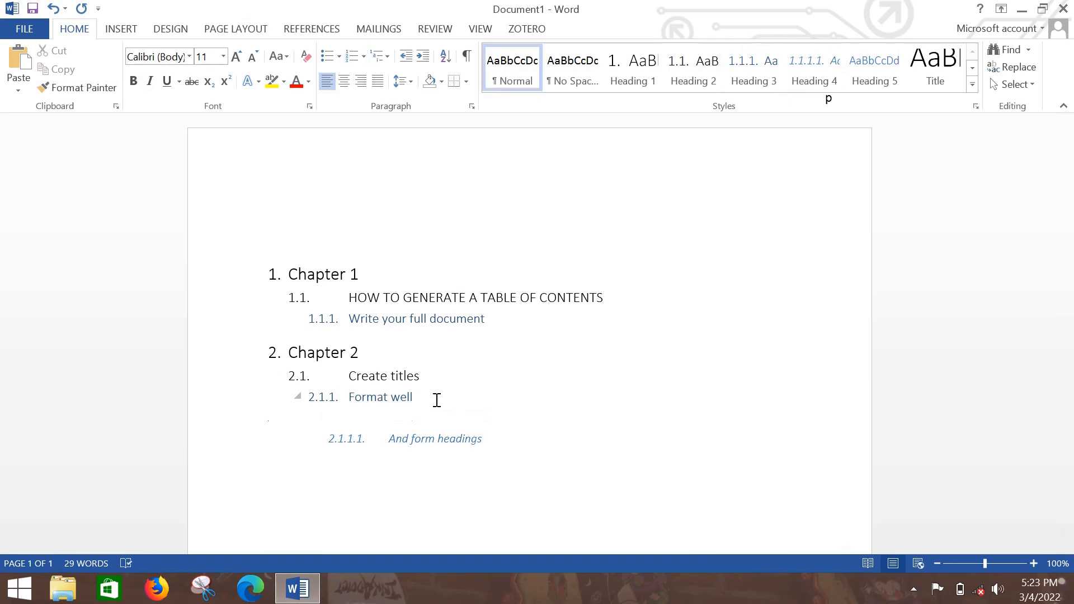
text(fytvftryce)
click(757, 66)
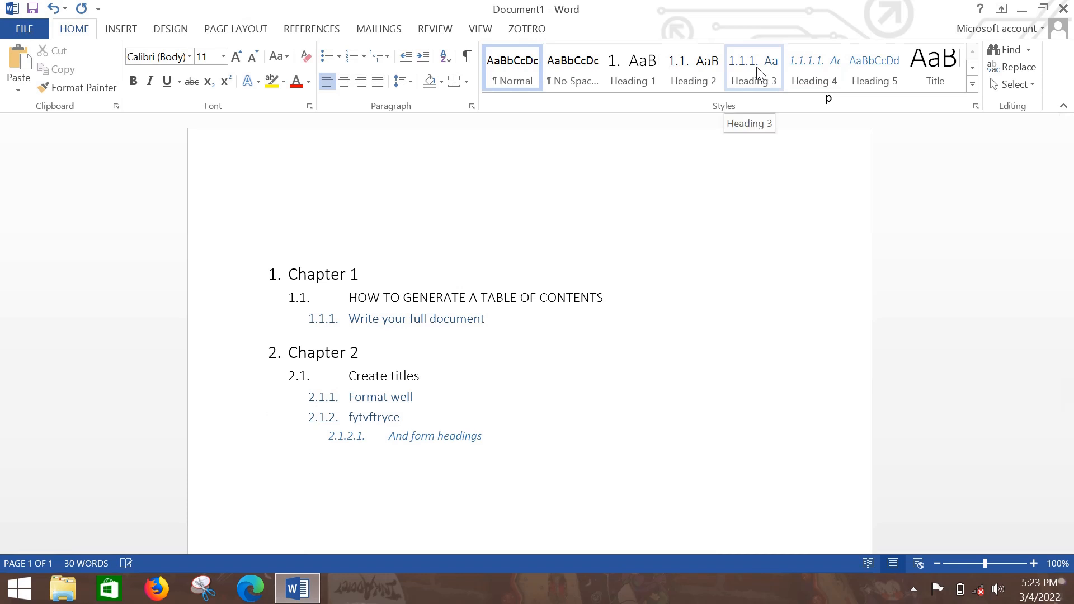
click(802, 68)
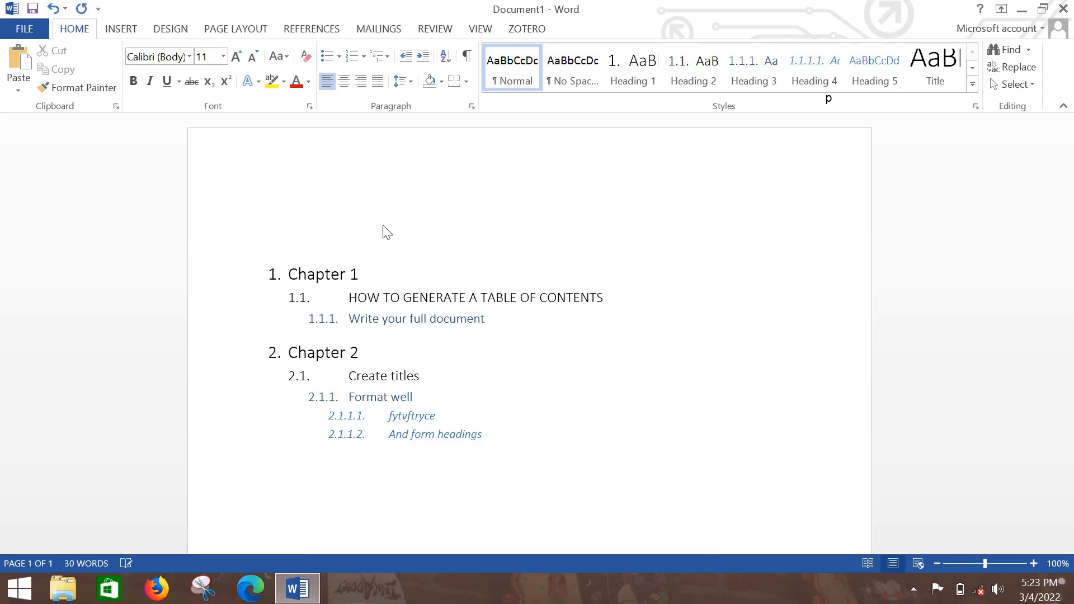
Try to insert the Automatic Table 2 table of contents at the "fytvftryce" line.
click(312, 29)
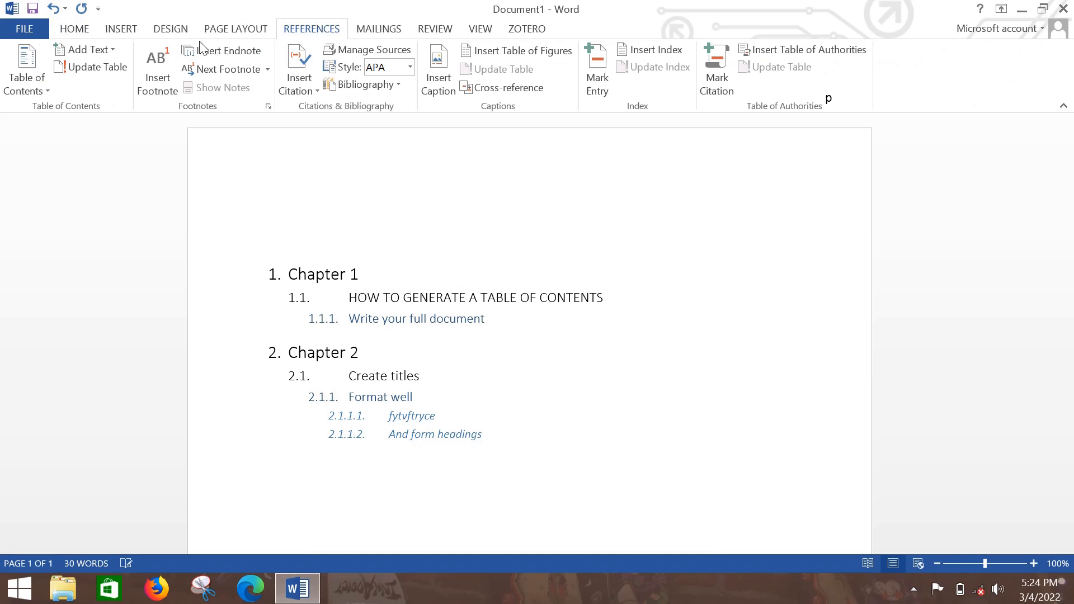
click(33, 81)
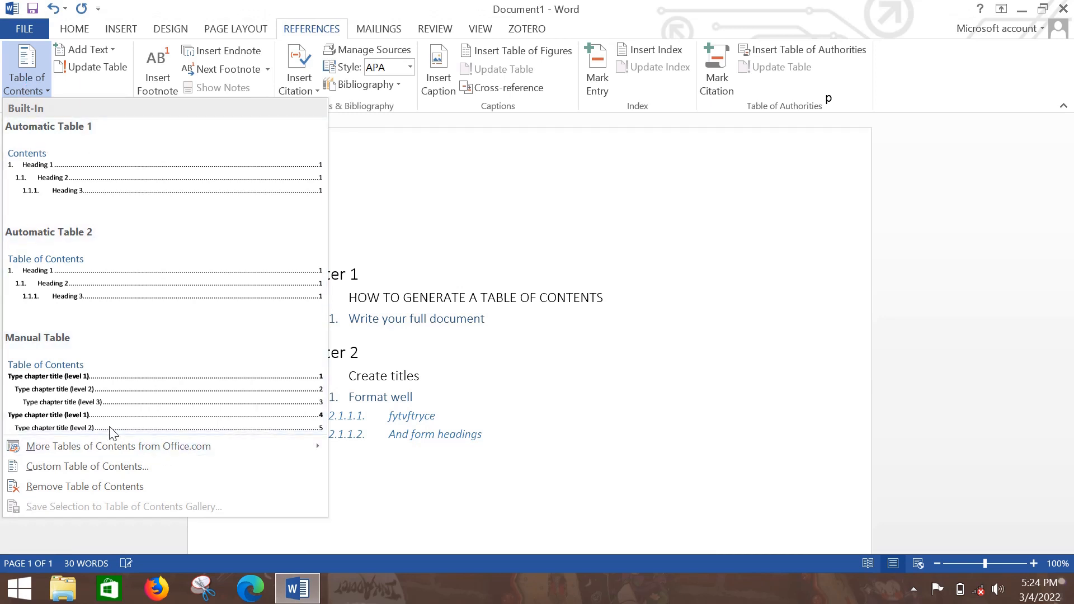
mouse_move(119, 450)
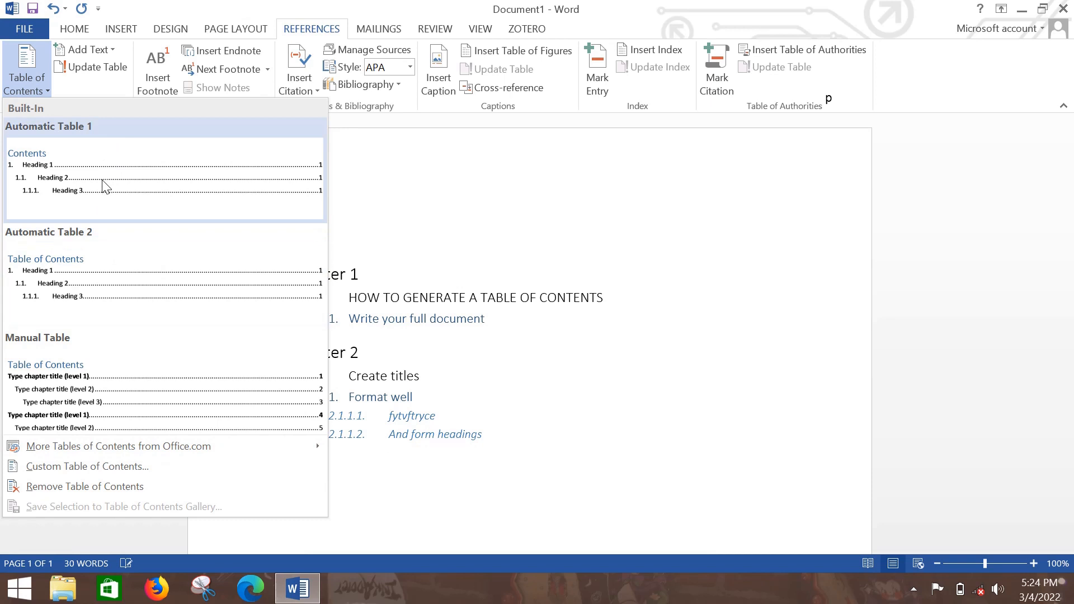
click(65, 289)
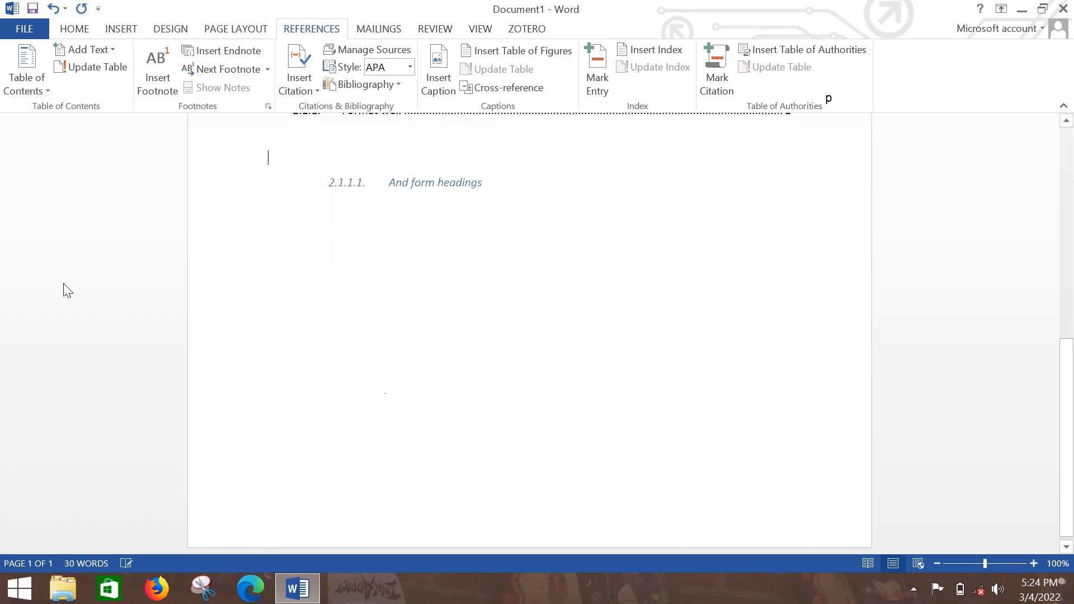
key(ctrl+z)
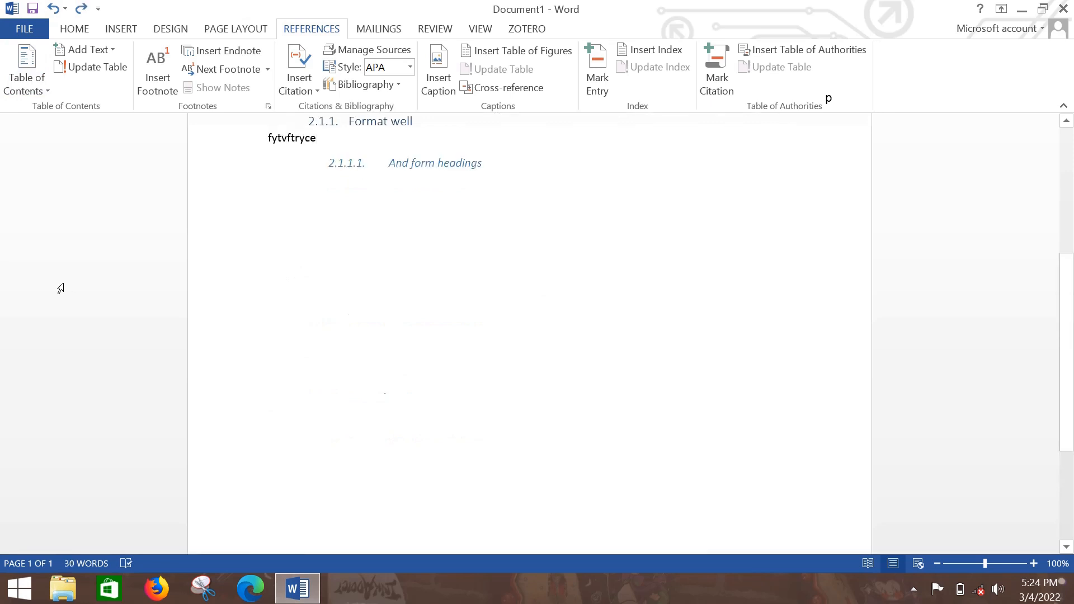
Delete the "fytvftryce" line below the "Format well" heading.
key(BackSpace)
key(BackSpace)
key(BackSpace)
key(BackSpace)
key(BackSpace)
key(BackSpace)
key(BackSpace)
key(BackSpace)
key(BackSpace)
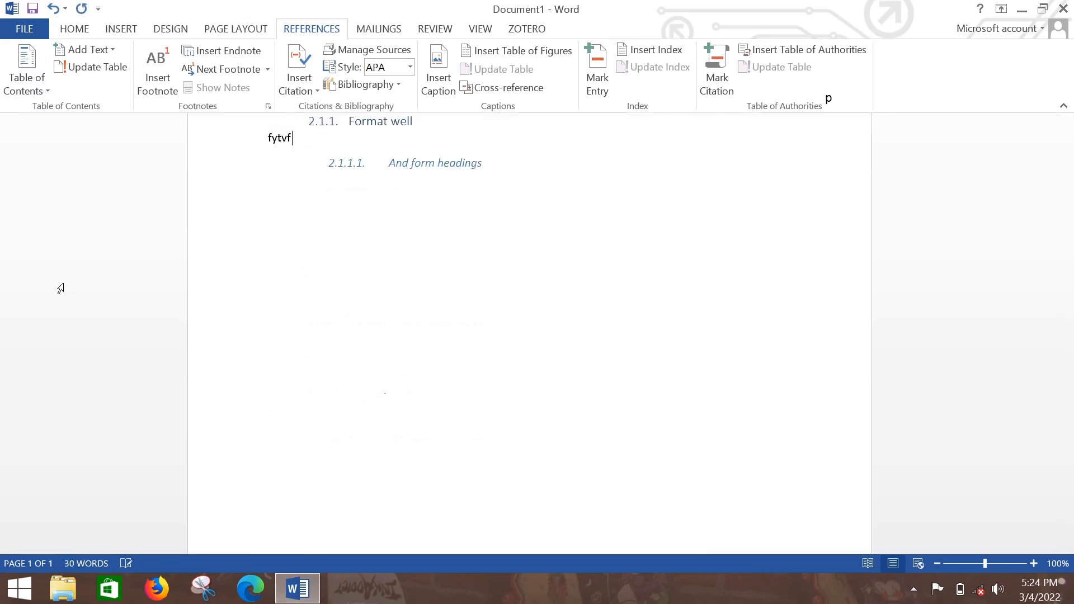
key(BackSpace)
key(BackSpace)
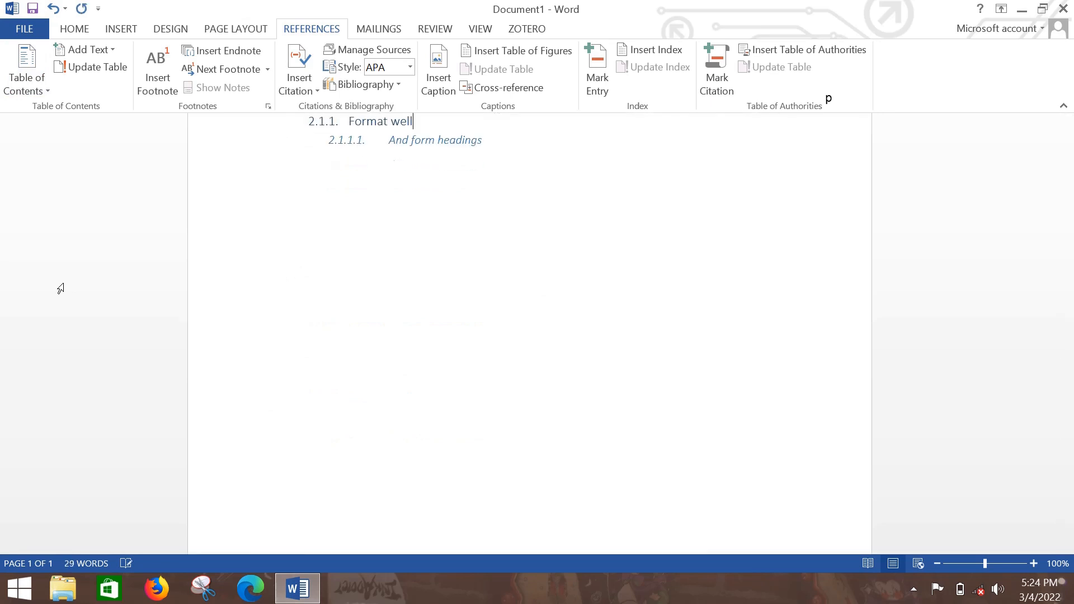
Insert the Automatic Table 2 table of contents on the empty line above the "Chapter 1" heading.
scroll(61, 288, up, 5)
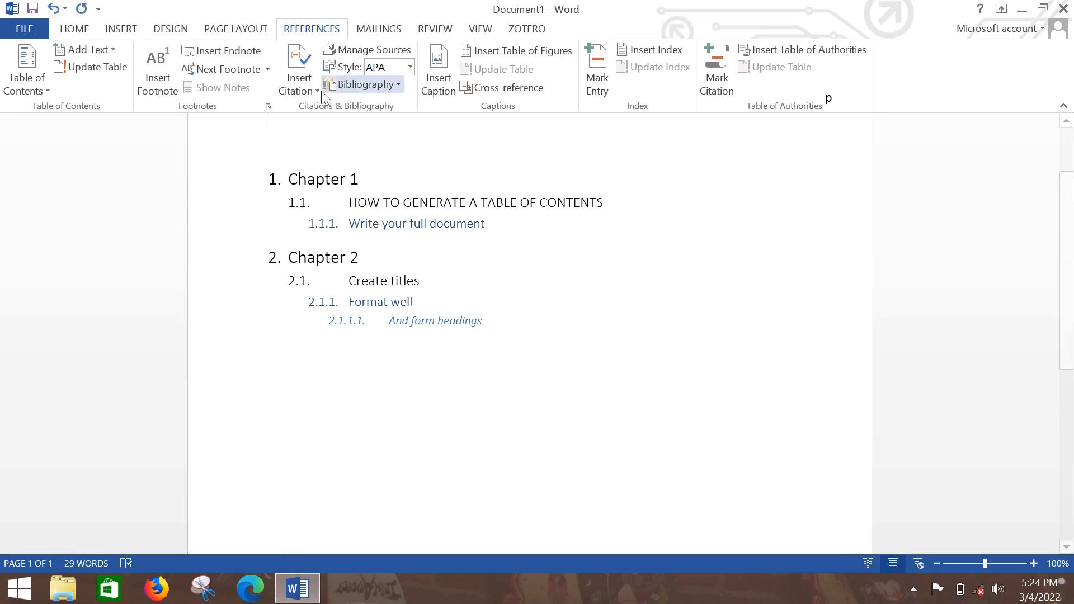
click(28, 80)
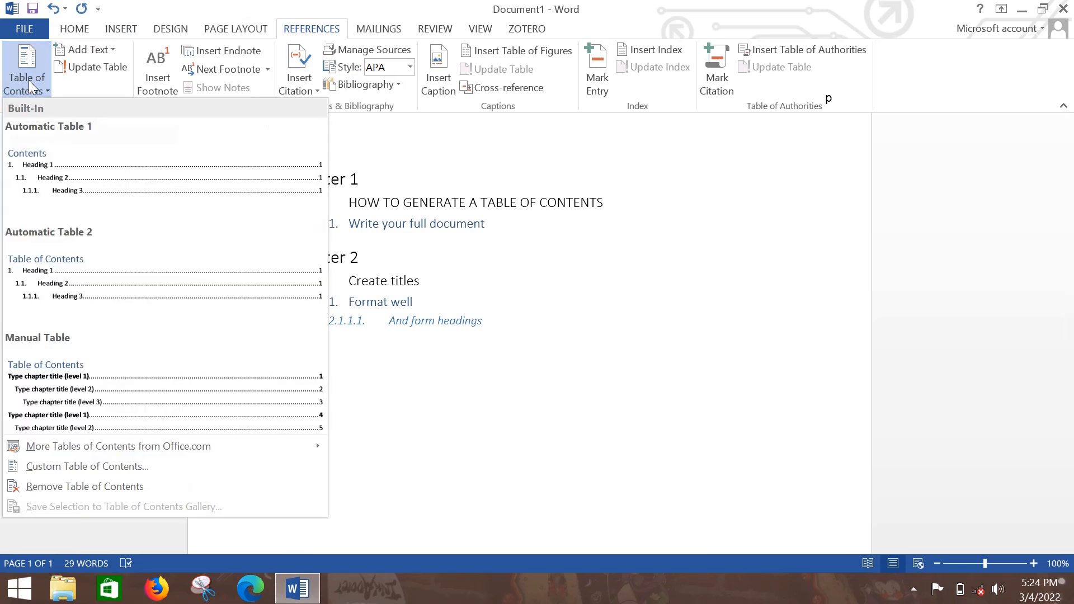
click(122, 291)
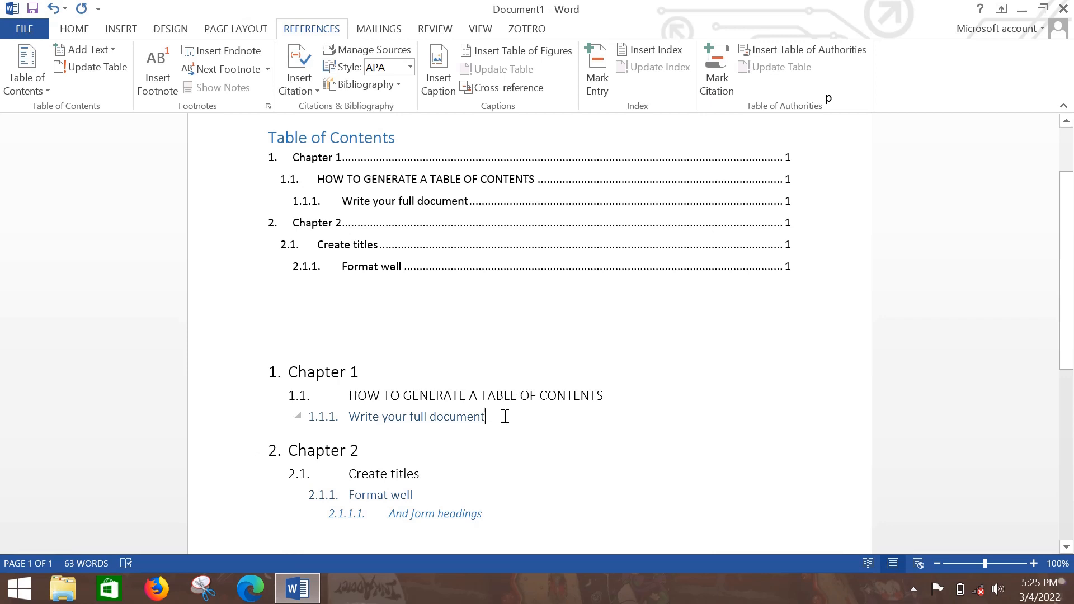
Add a new line "suytsuuuuuuuuuuuuuuuwer" below "Write your full document" and give it the Heading 2 style.
key(Return)
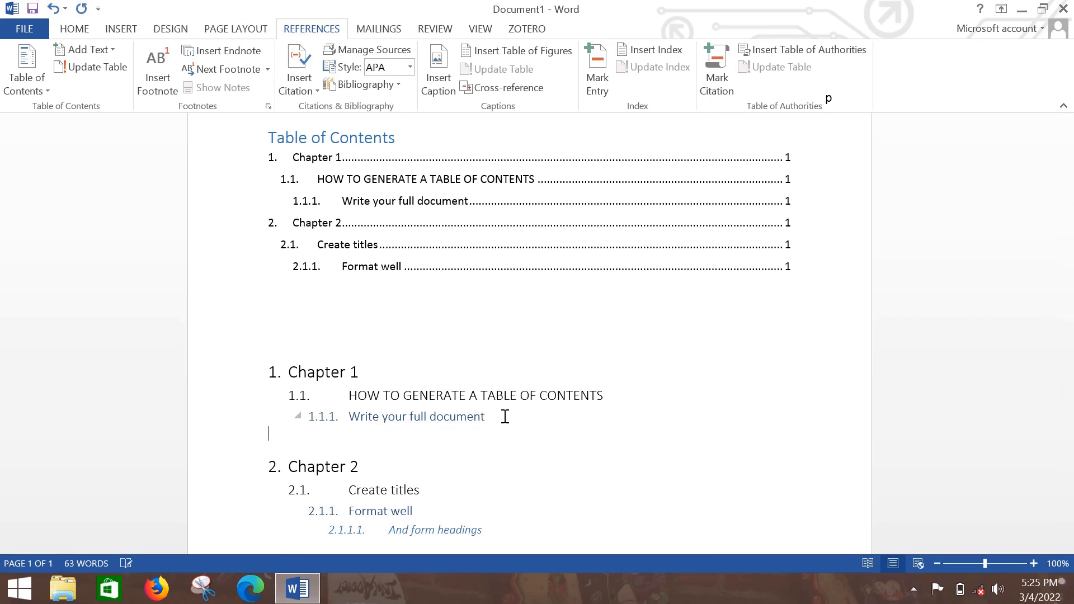
text(suytsuuuuuuuuuuuuuuuuuuuwer)
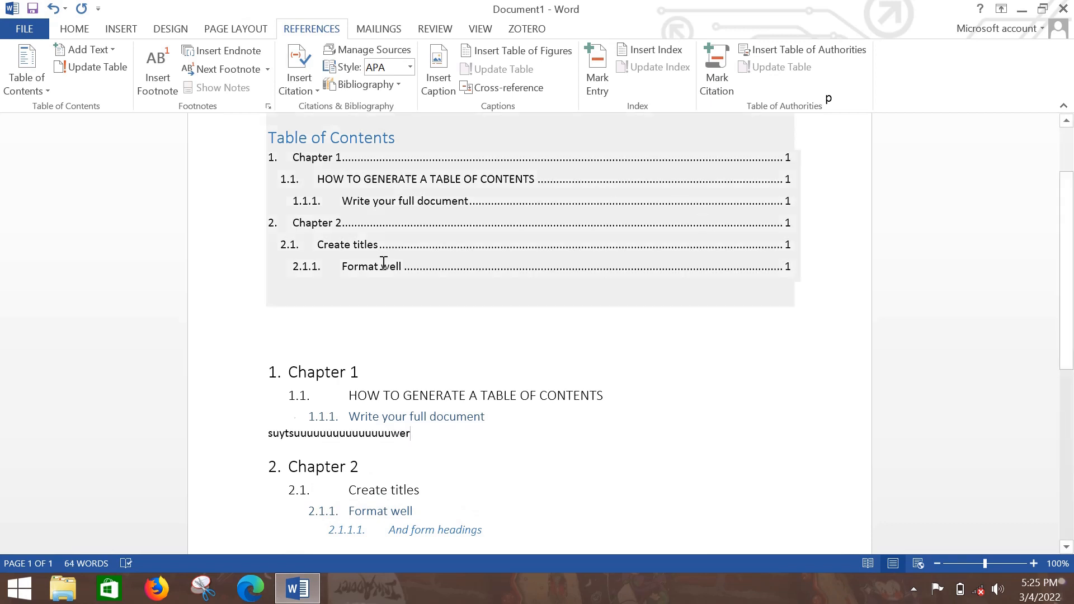
click(77, 29)
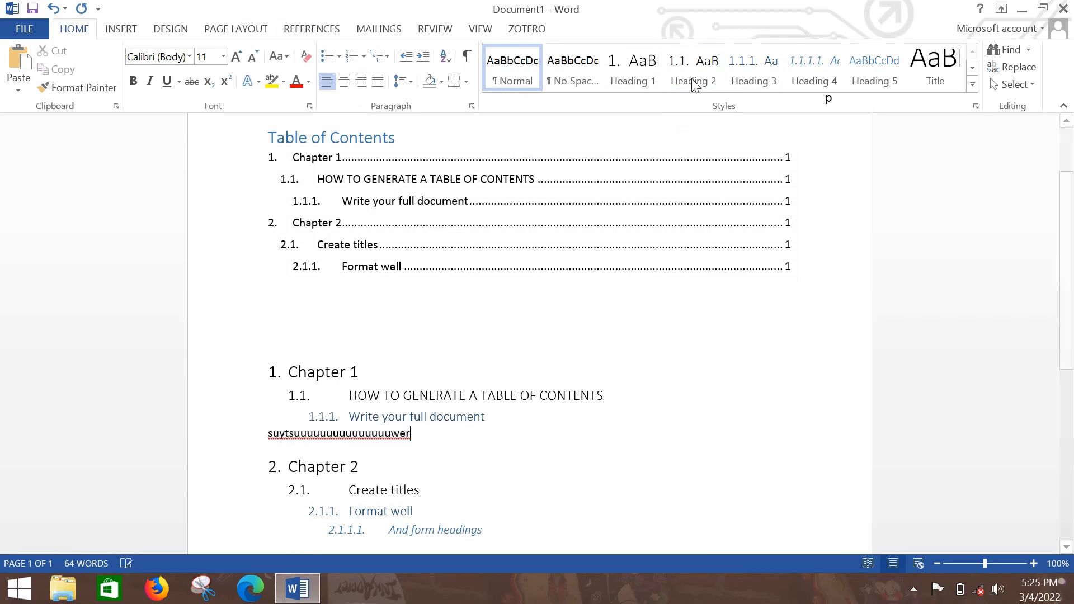
click(692, 76)
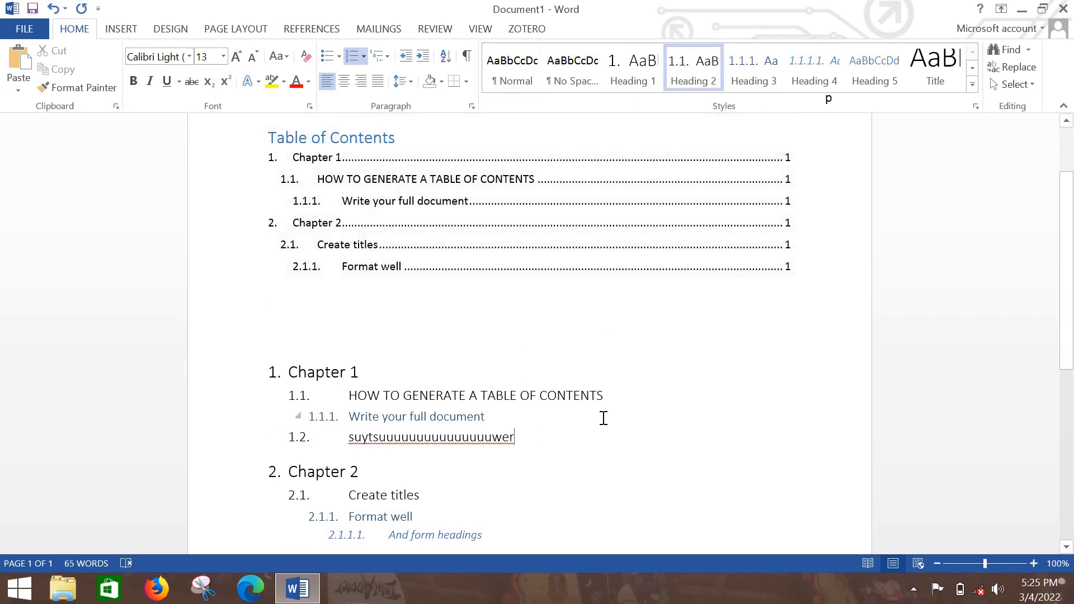
Update the entire table of contents to include the newly added heading, not only its page numbers.
click(442, 191)
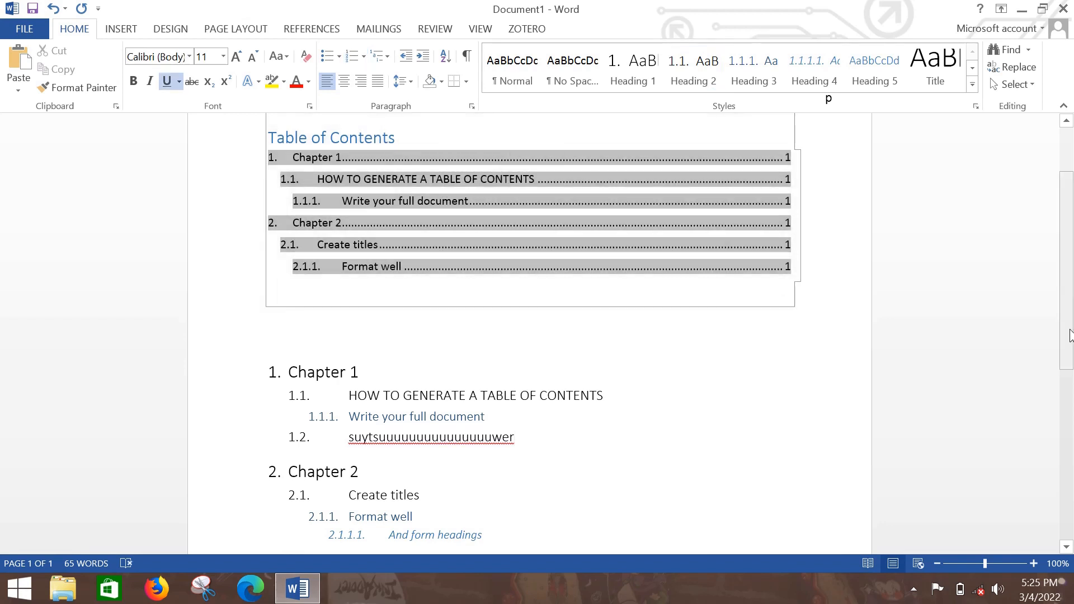
drag(1069, 336, 1068, 287)
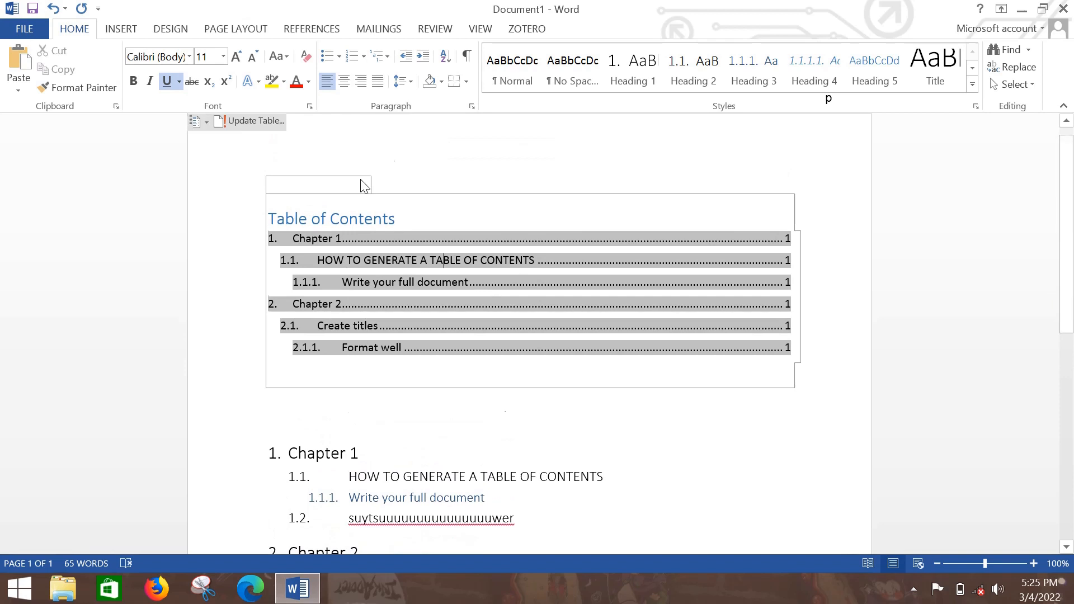
click(263, 119)
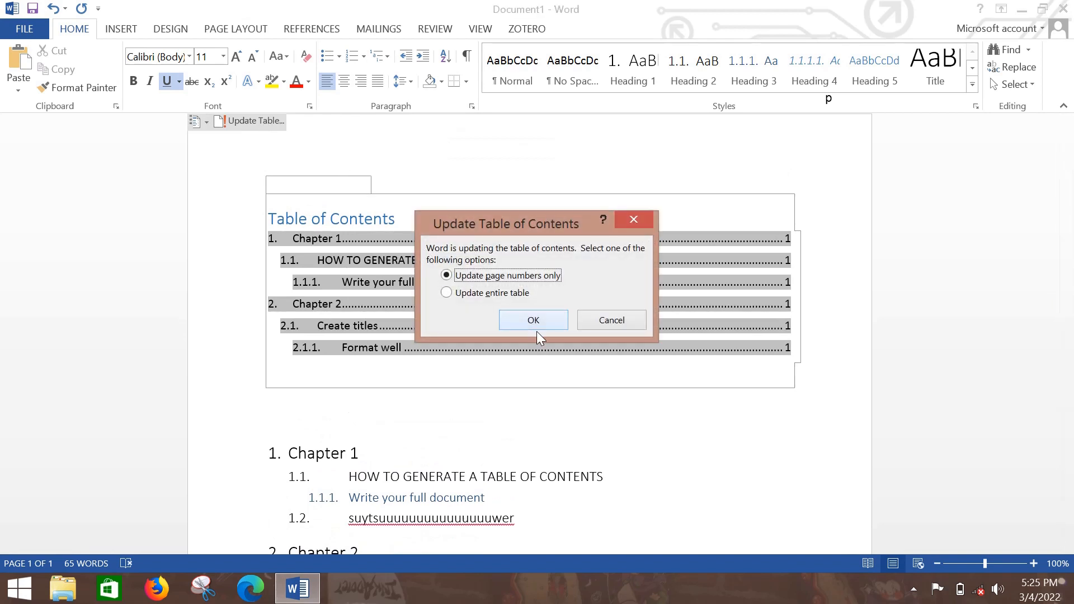
click(462, 294)
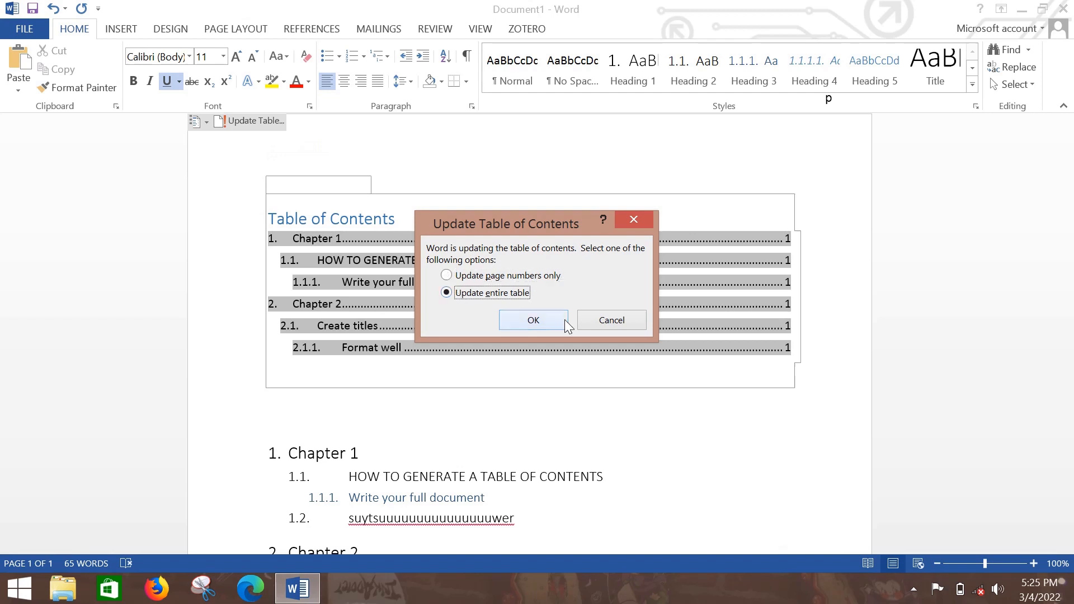
click(534, 320)
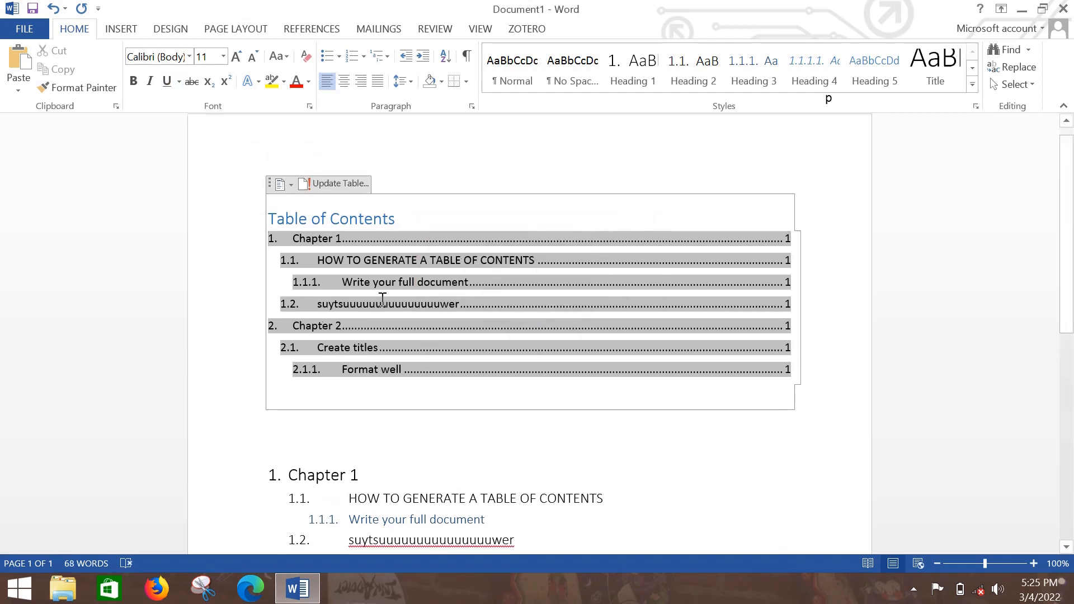
click(484, 467)
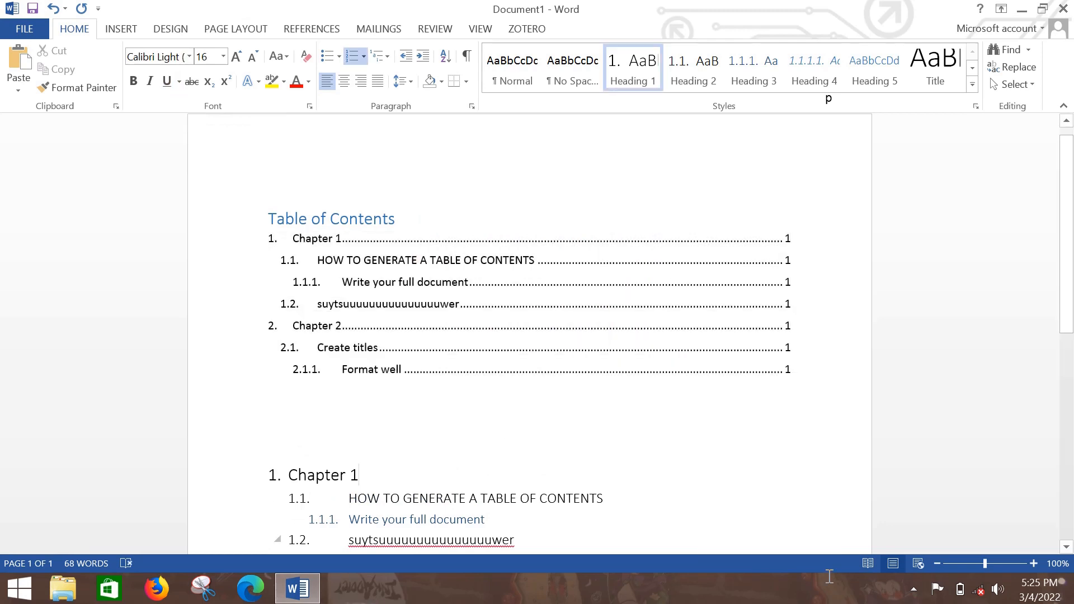
click(915, 589)
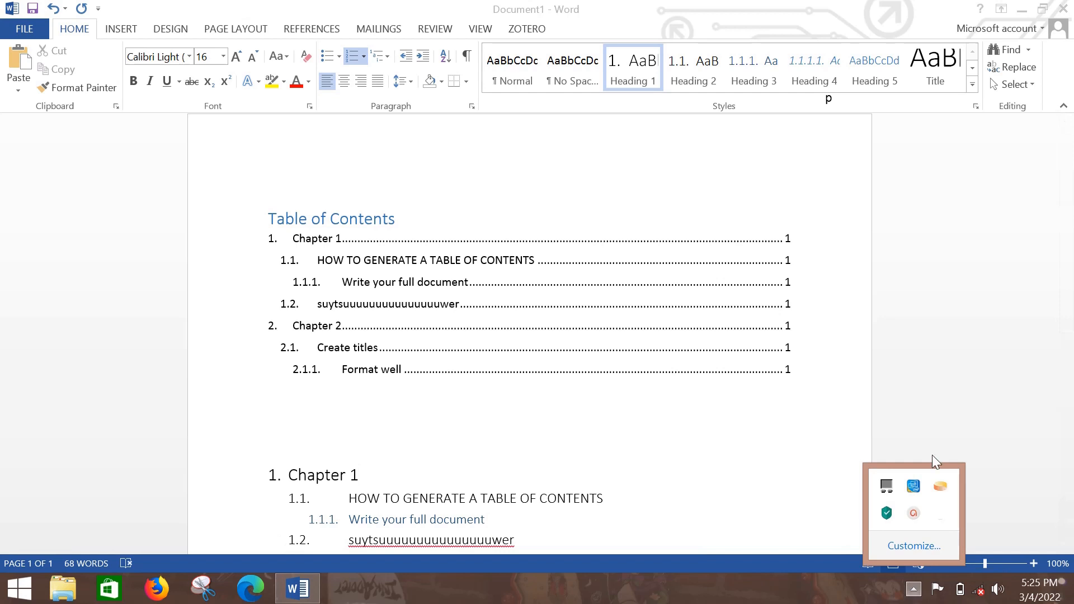
click(928, 513)
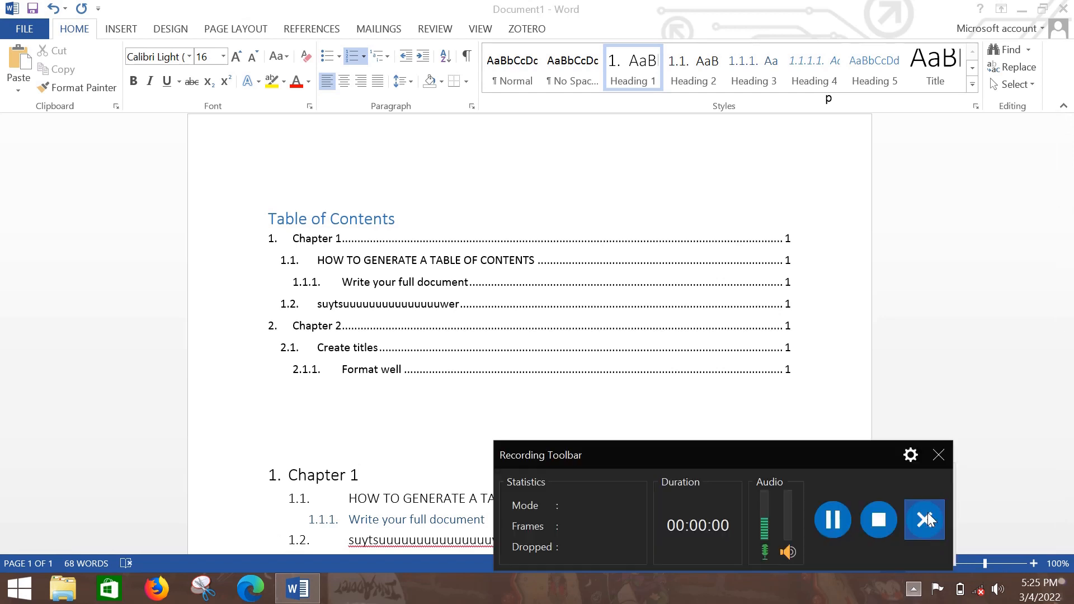